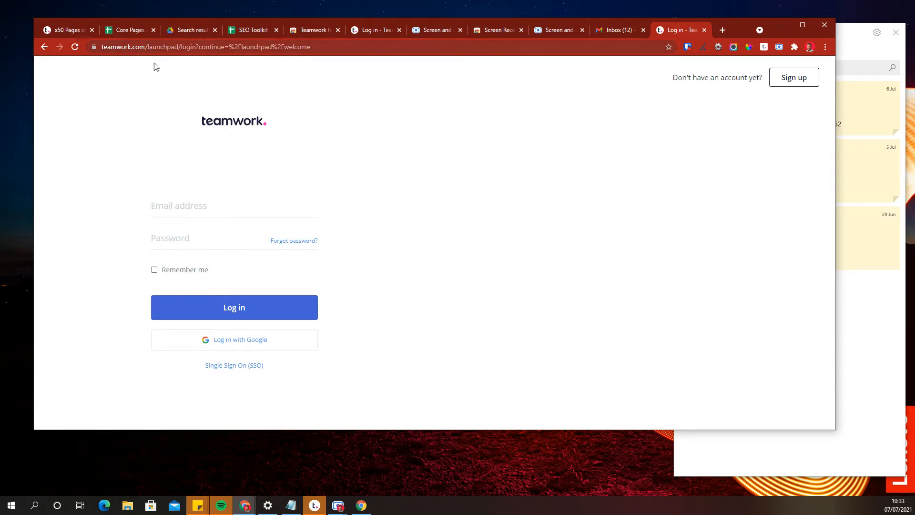
Log in to Teamwork with Google, maximize the browser window, and open the Teamwork project management app.
click(223, 341)
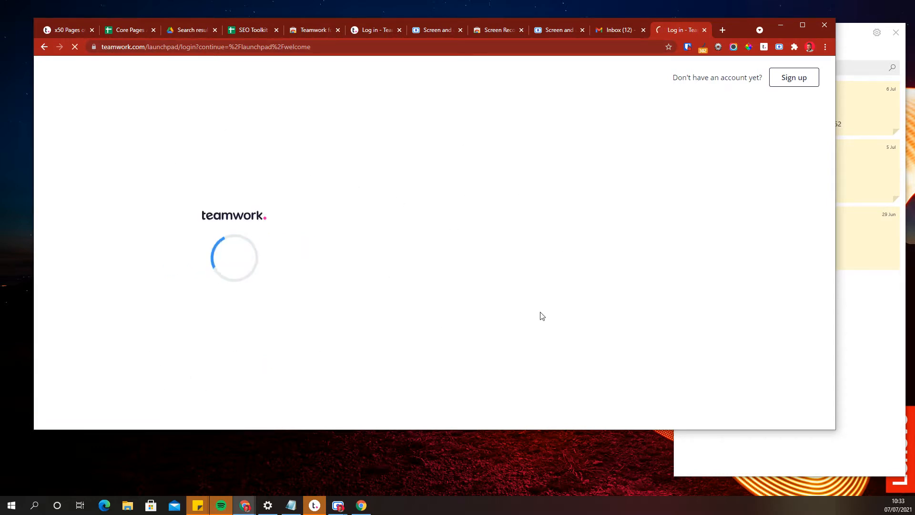
click(419, 224)
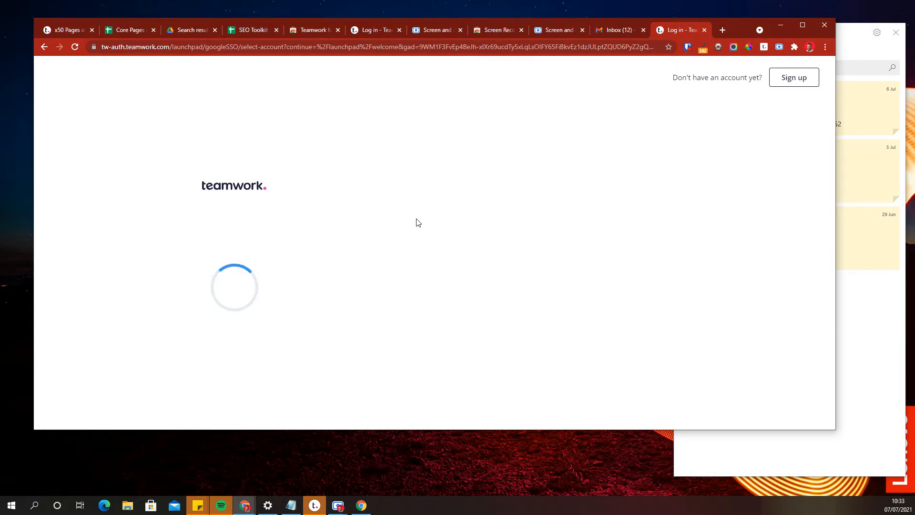
click(801, 26)
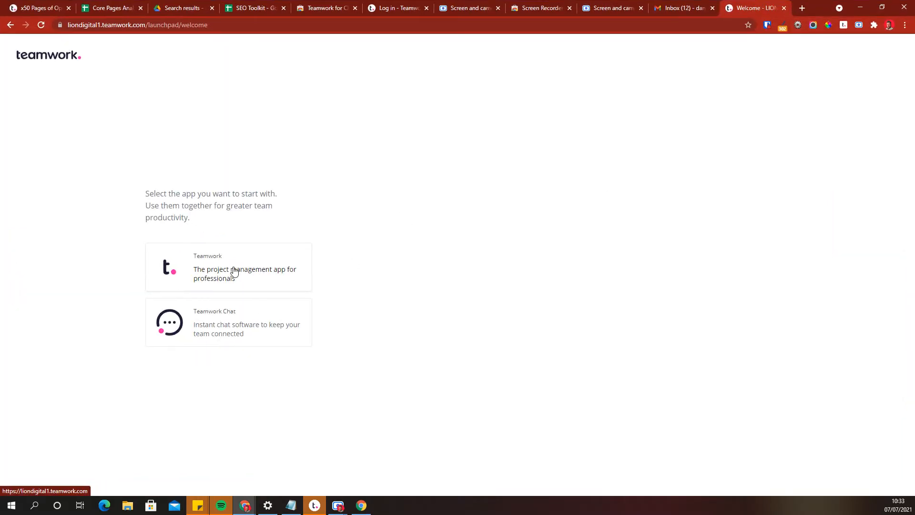
click(215, 266)
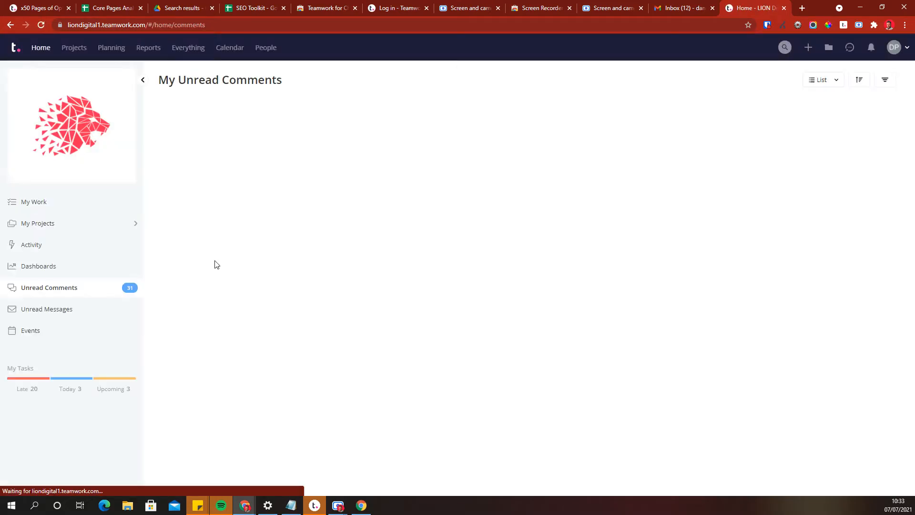
Open the Projects list and browse through the active projects.
click(74, 47)
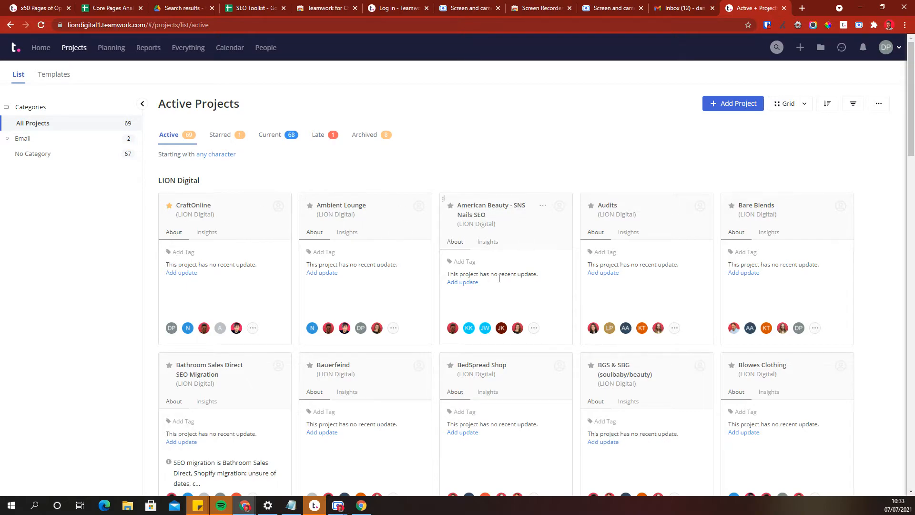
scroll(492, 290, down, 15)
scroll(492, 290, down, 9)
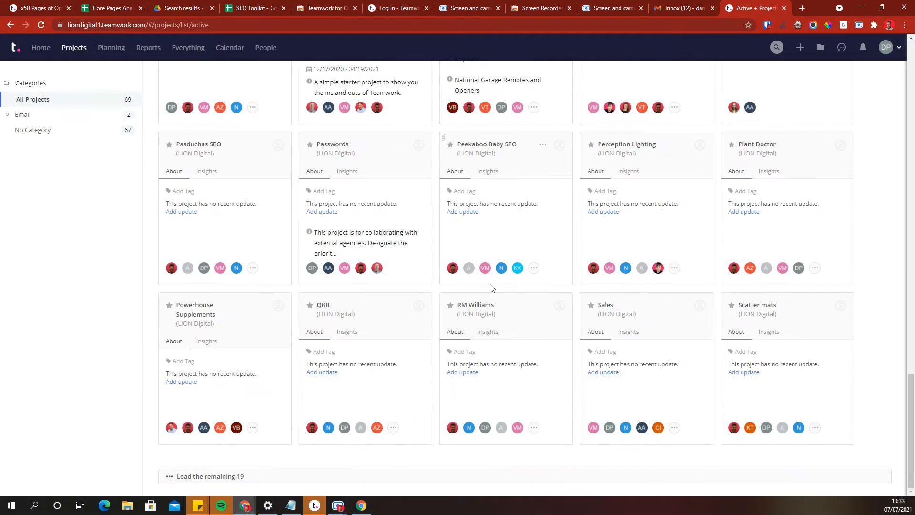
scroll(492, 286, up, 20)
scroll(493, 286, up, 5)
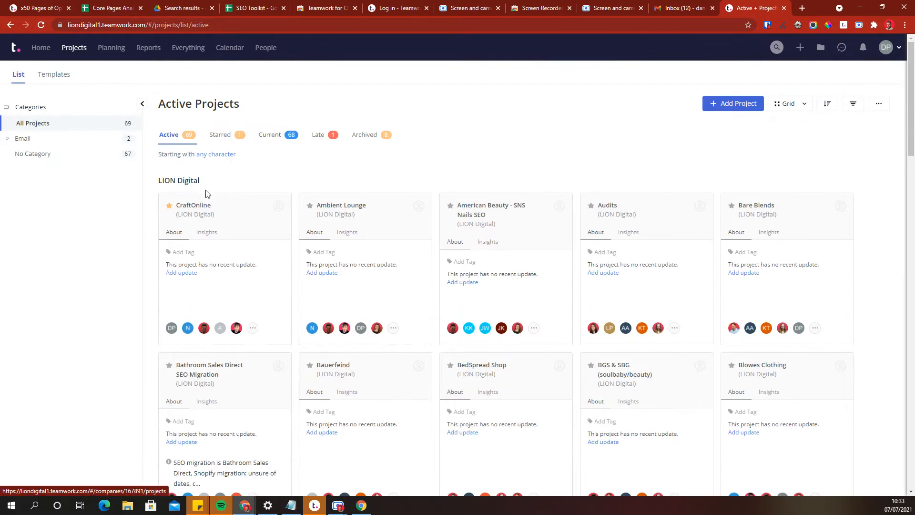
Open the CraftOnline project and scroll through its monthly task lists.
click(193, 205)
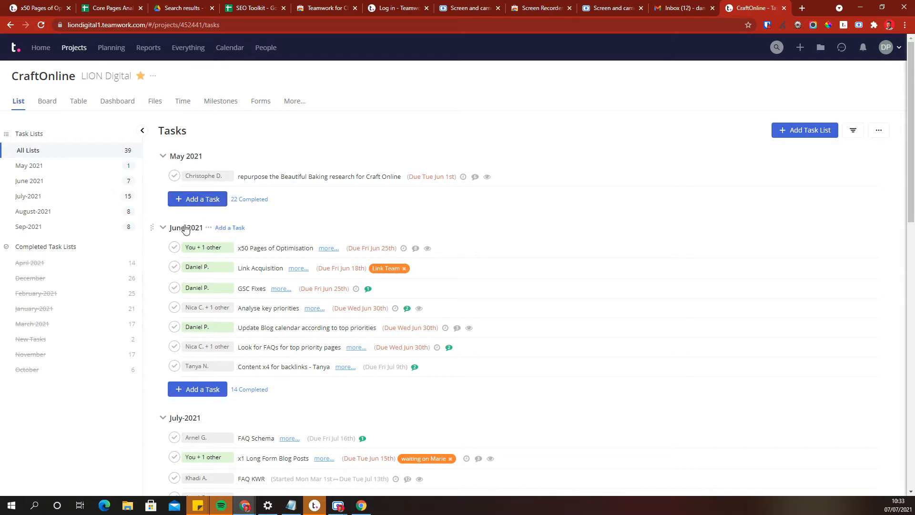
scroll(278, 259, down, 13)
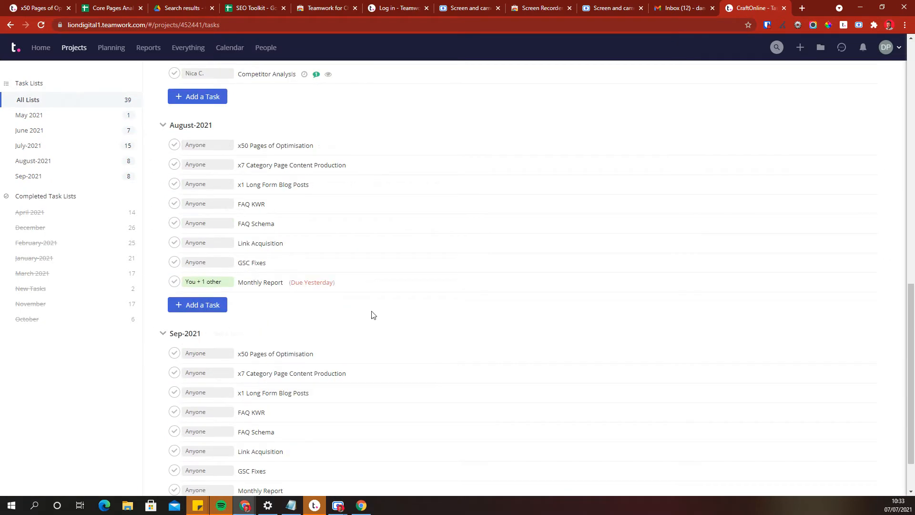
scroll(248, 313, up, 9)
scroll(247, 313, up, 4)
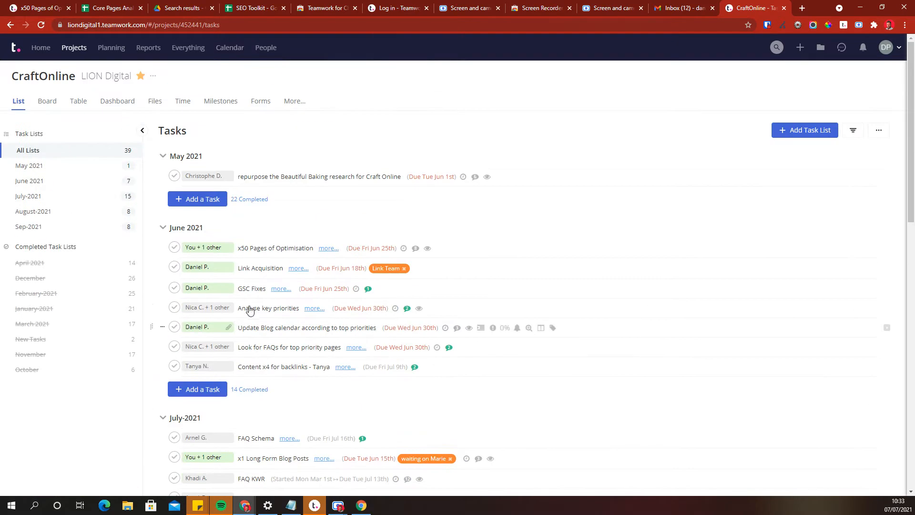
click(206, 248)
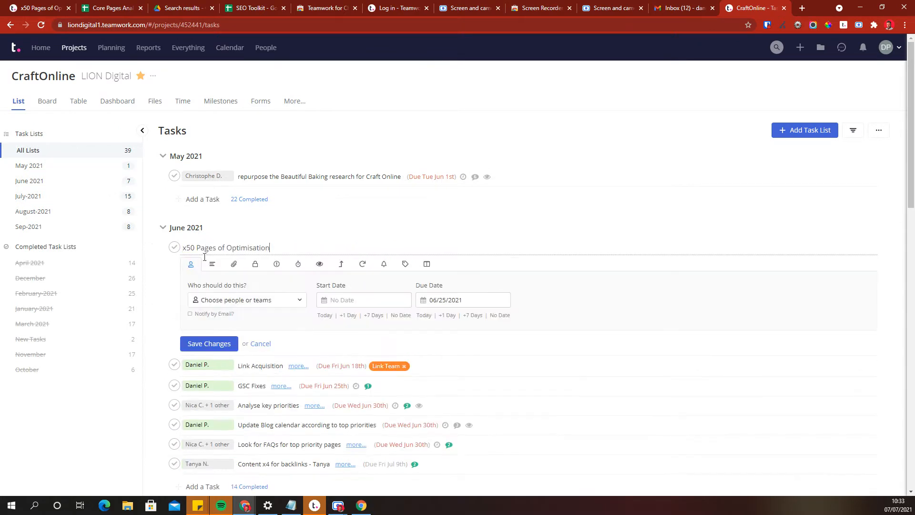
click(247, 301)
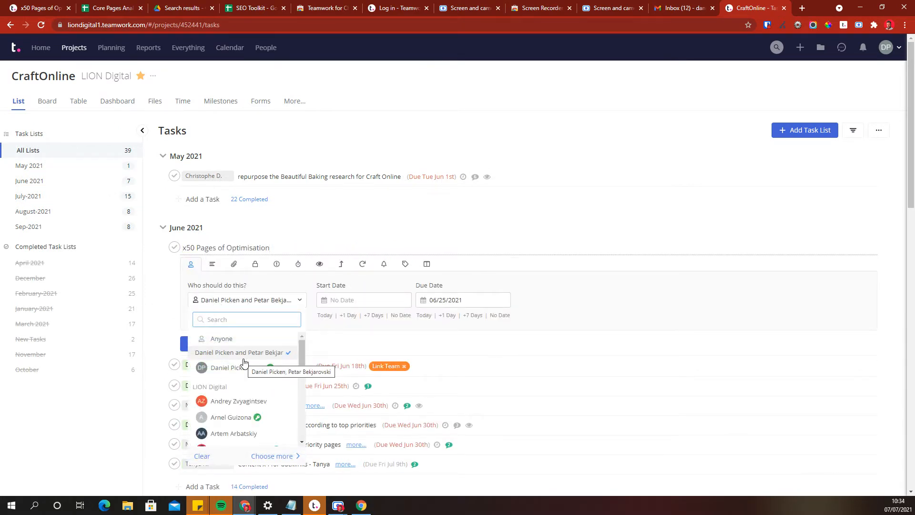
click(561, 336)
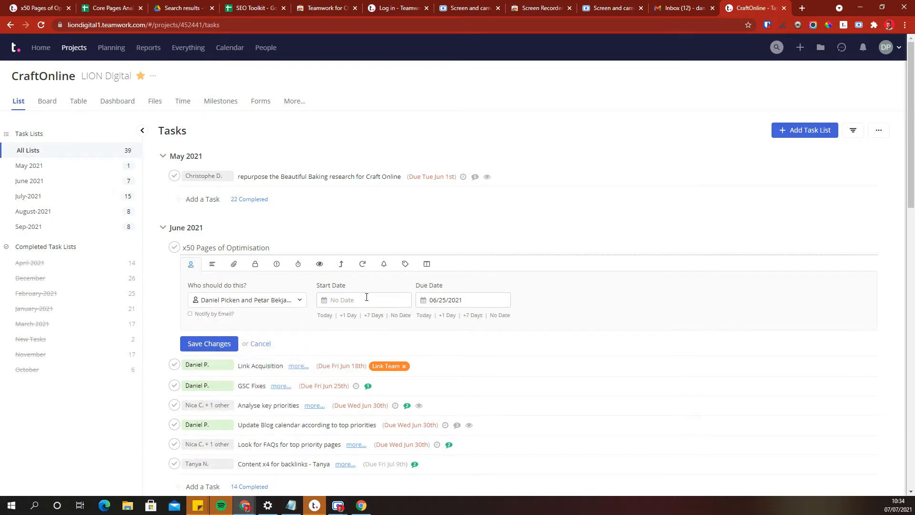
click(260, 343)
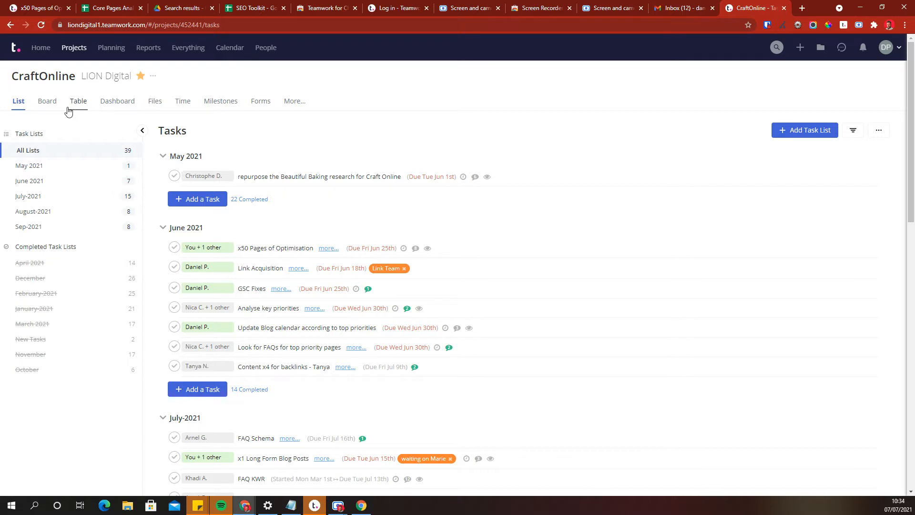
Return to the projects list and search everything for "craft".
click(78, 52)
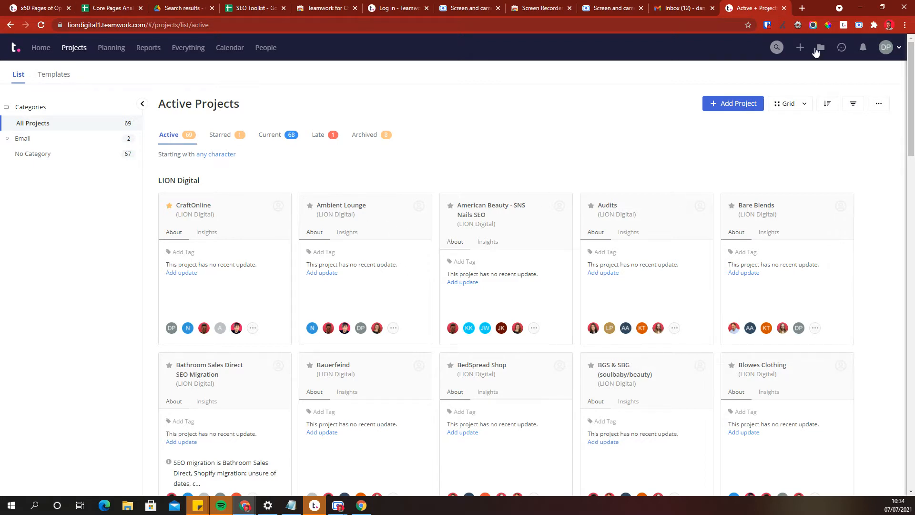
click(777, 47)
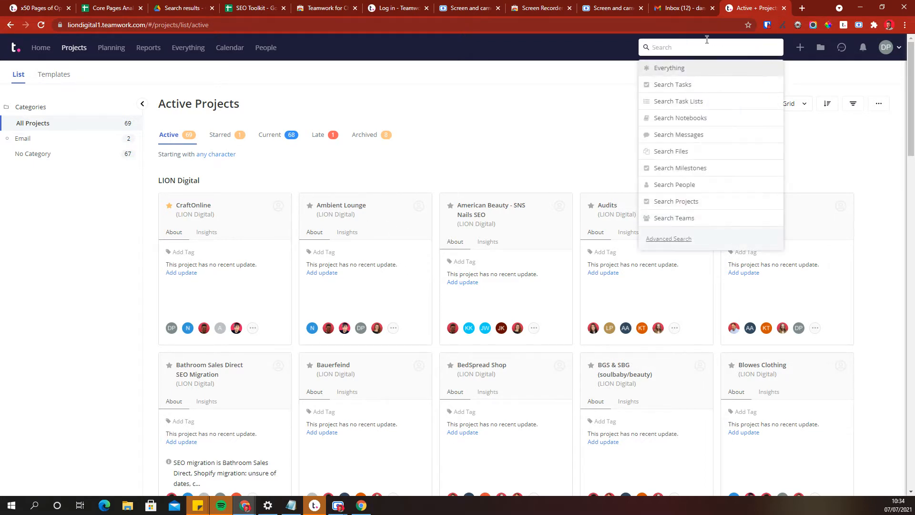
text(craft)
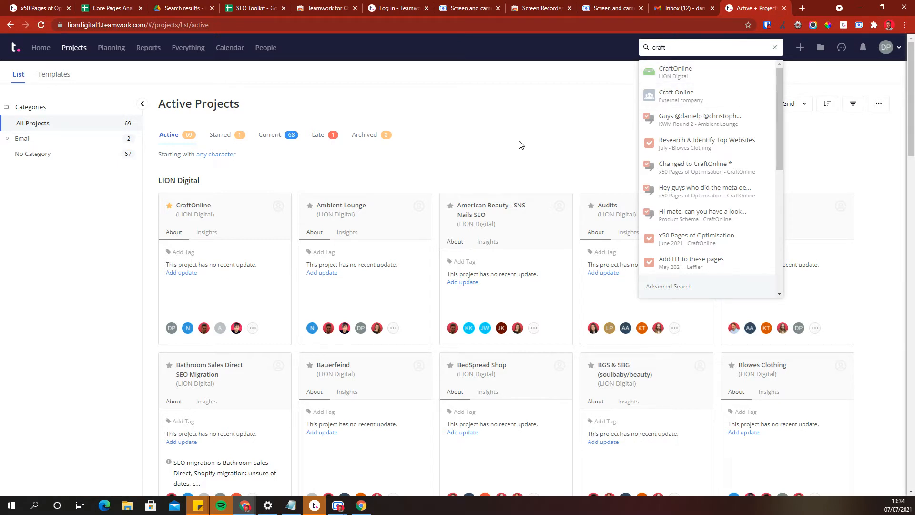
Open the Analyse key priorities task from the unread comments on Home and review its description, time logs and comments.
click(40, 49)
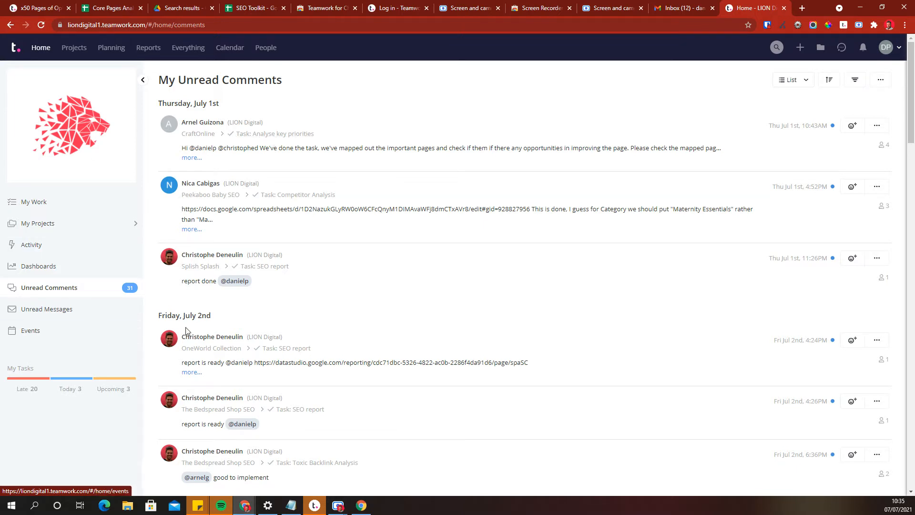
click(270, 136)
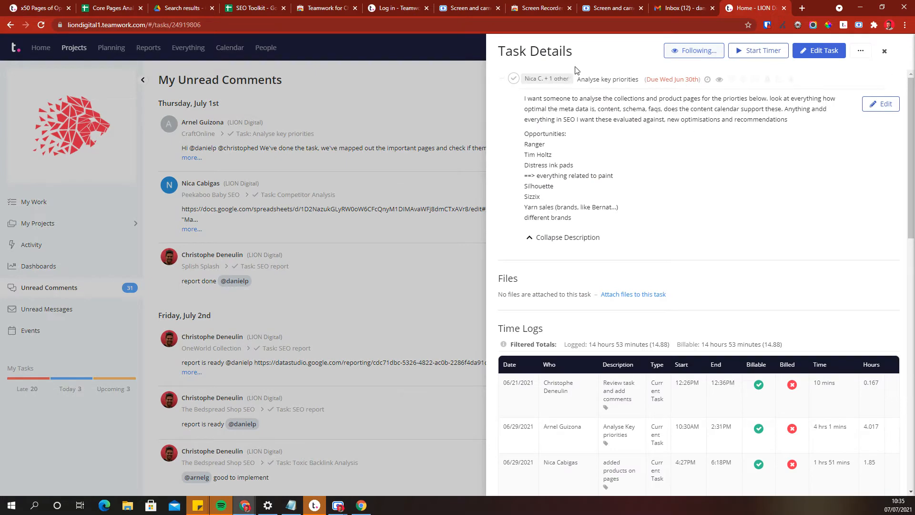
scroll(687, 360, down, 10)
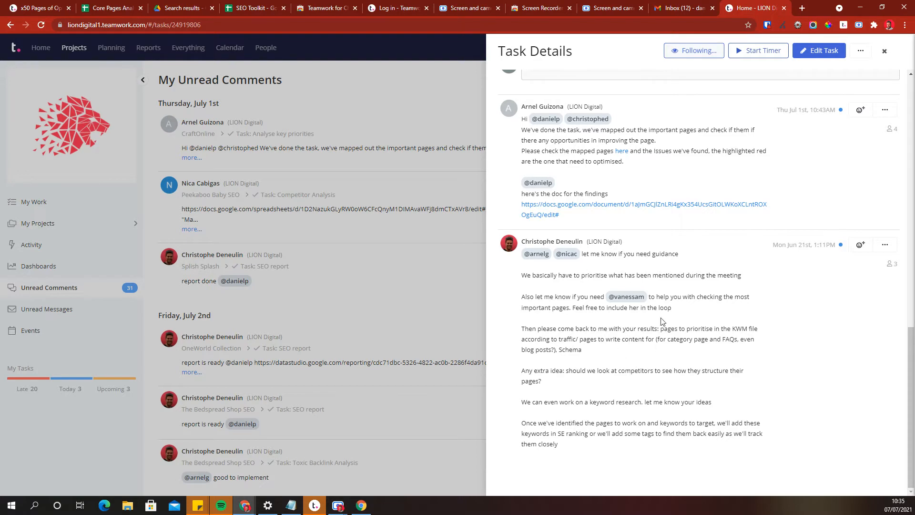
scroll(662, 312, up, 15)
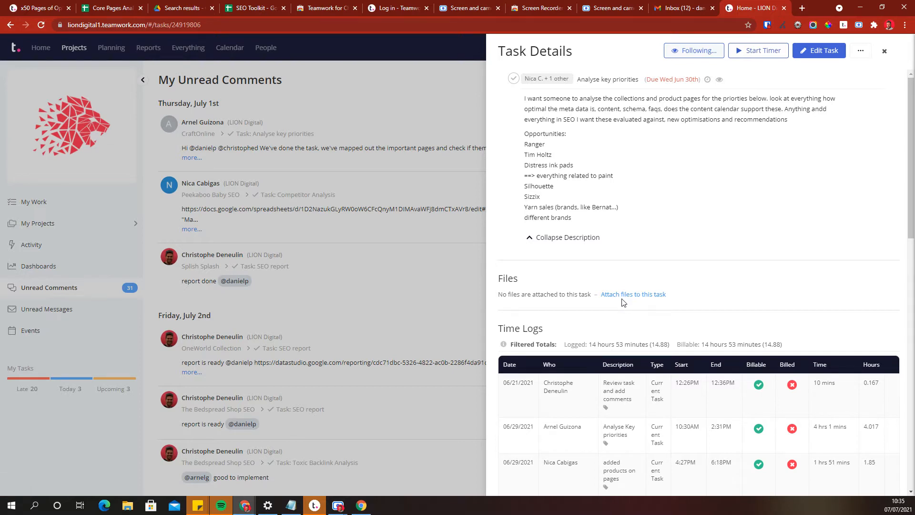
scroll(622, 303, down, 10)
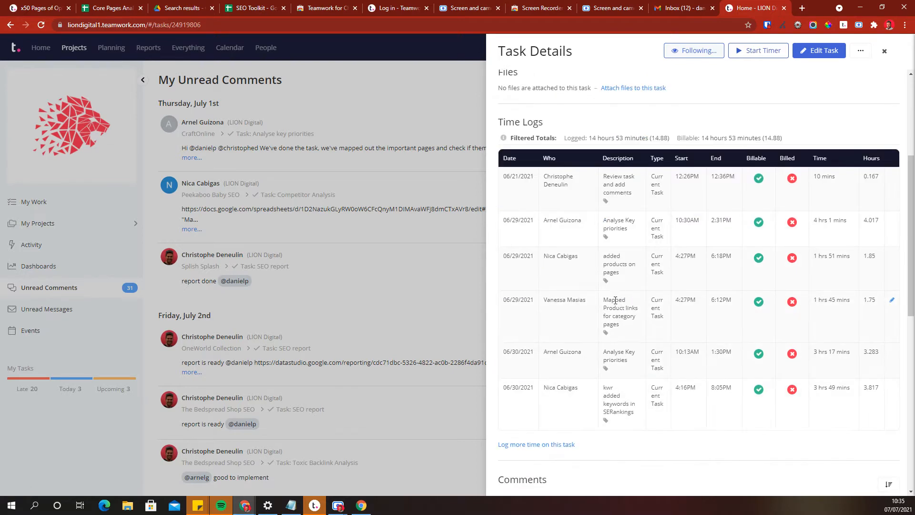
Draft a comment mentioning a colleague saying "task complete, good to send out" and discard it.
click(583, 318)
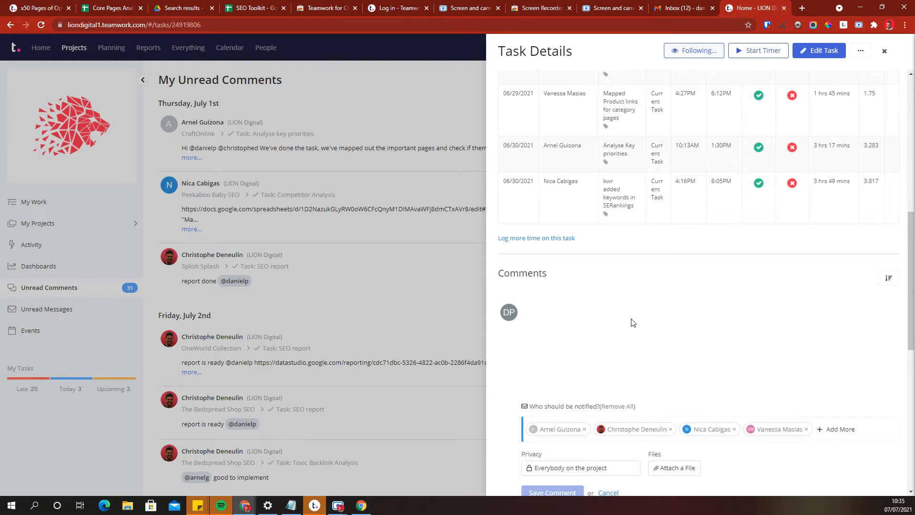
text(')
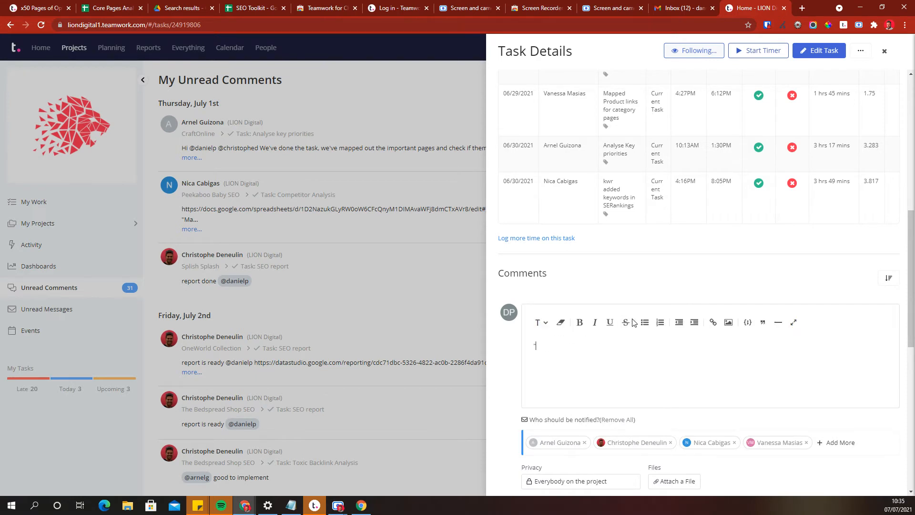
key(BackSpace)
key(BackSpace)
key(BackSpace)
key(BackSpace)
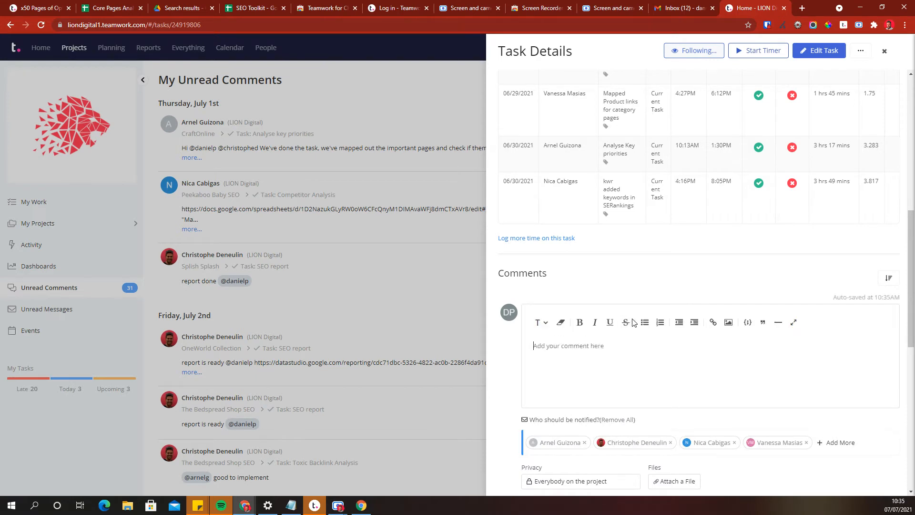
text(@chr)
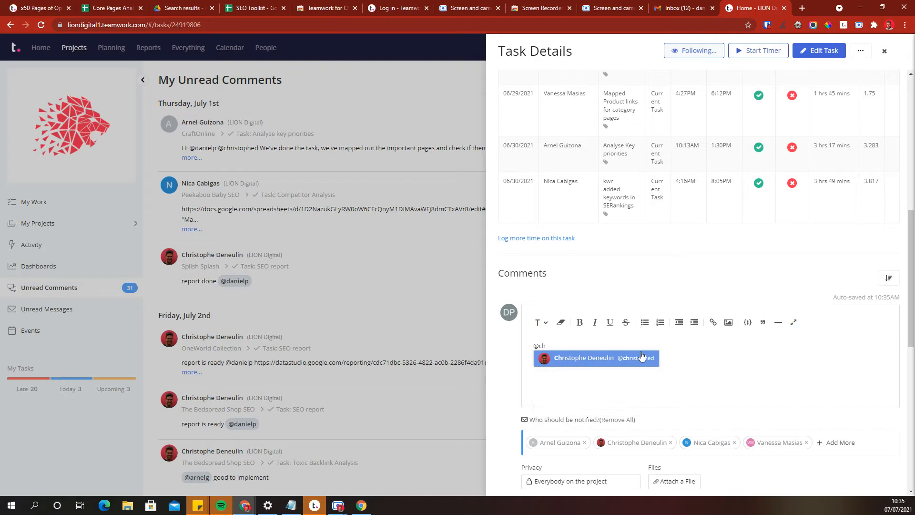
click(638, 357)
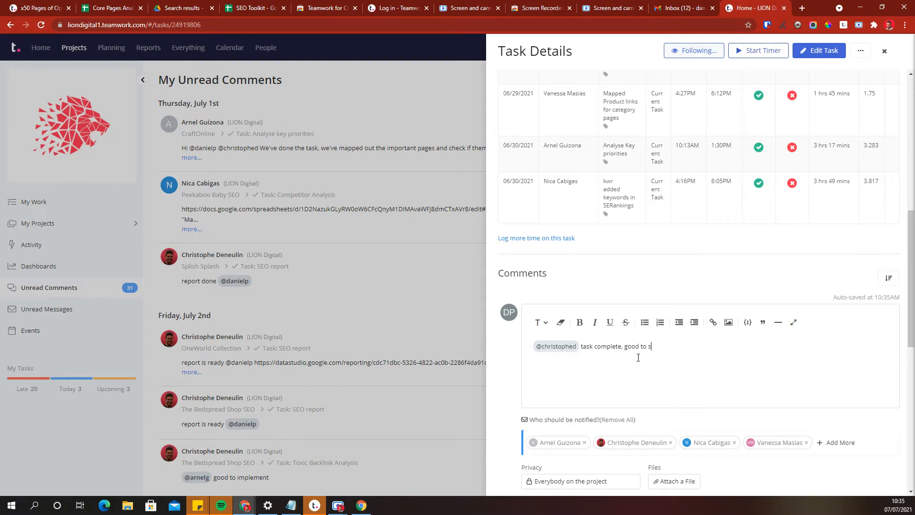
scroll(645, 348, down, 8)
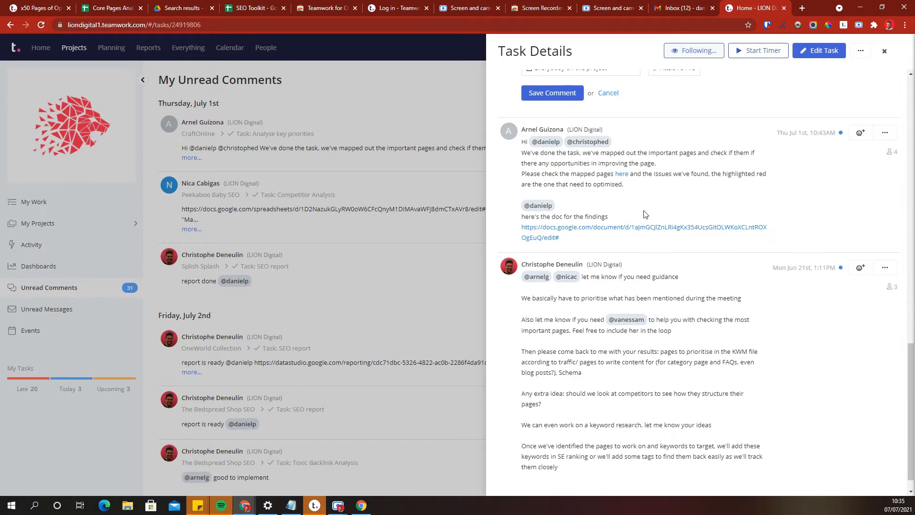
scroll(645, 214, up, 5)
click(608, 299)
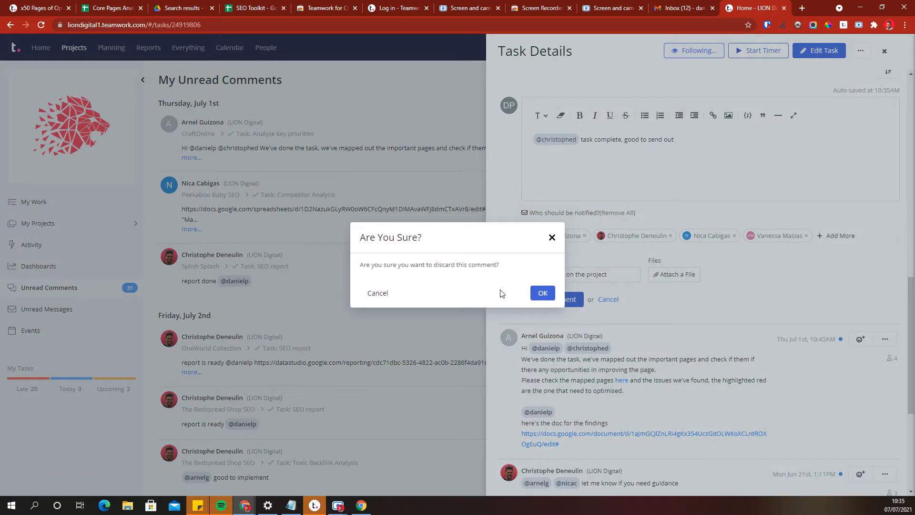
click(542, 293)
Add the Waiting on Client tag to the Analyse key priorities task and remove it again.
scroll(689, 199, up, 5)
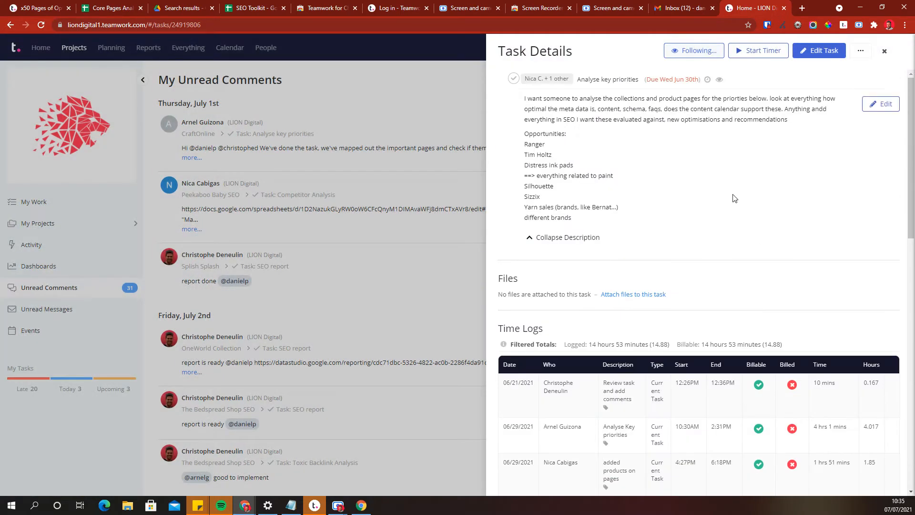
mouse_move(733, 83)
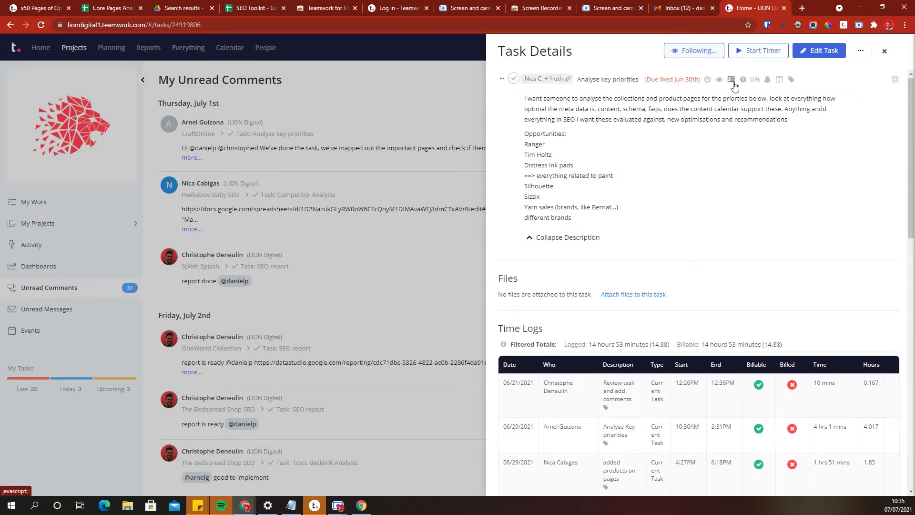
click(791, 81)
click(755, 125)
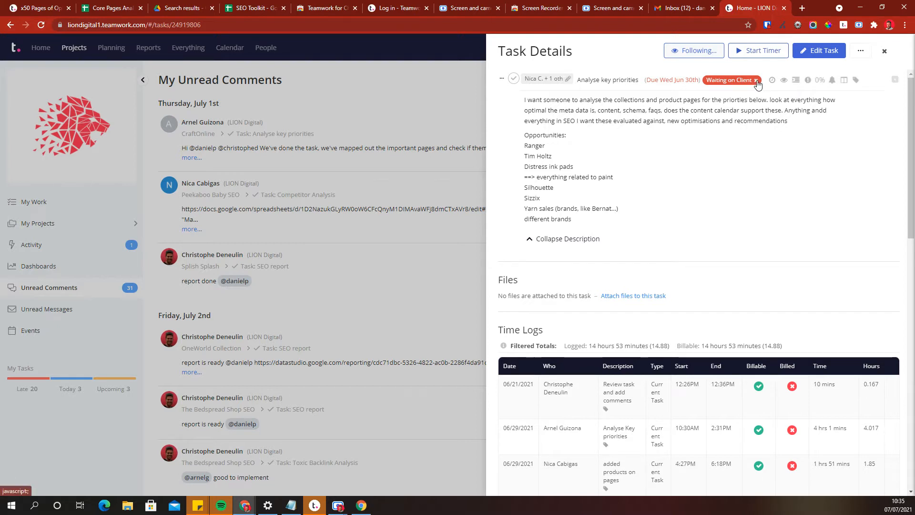
click(757, 81)
scroll(685, 309, down, 3)
scroll(683, 229, up, 2)
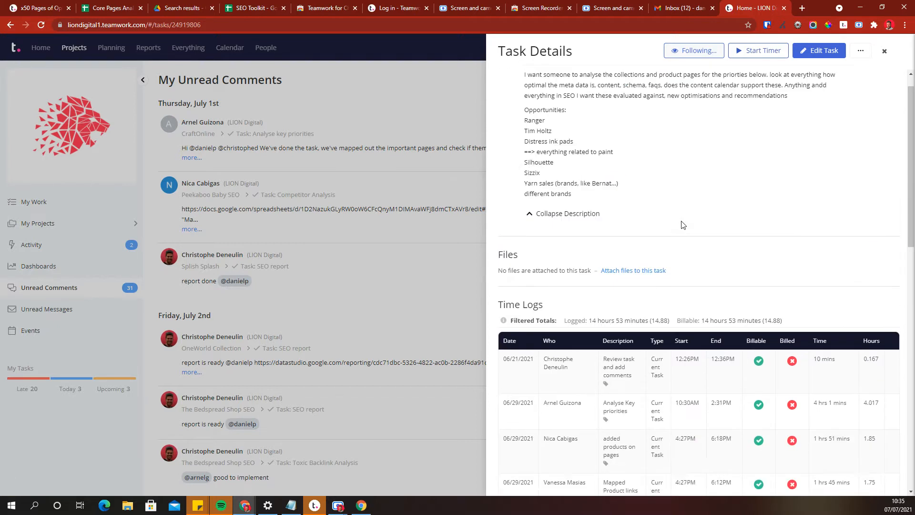
scroll(683, 225, up, 1)
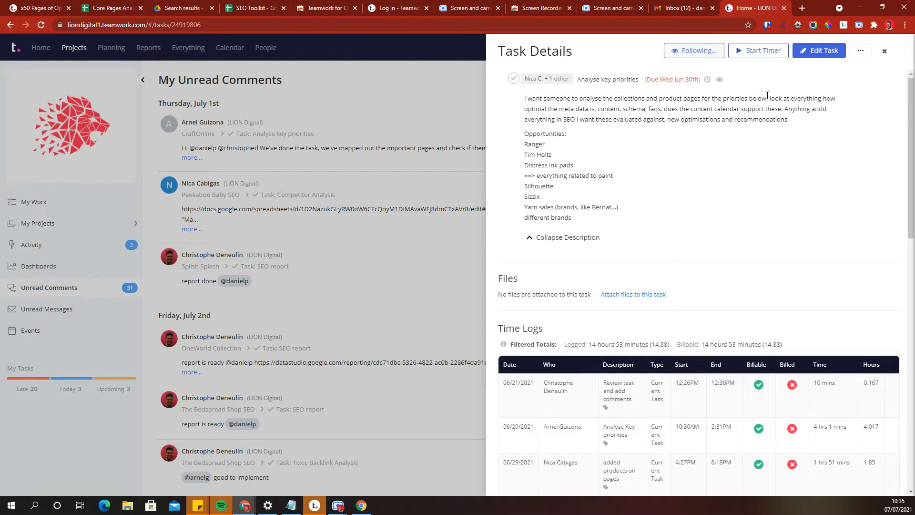
scroll(639, 293, down, 2)
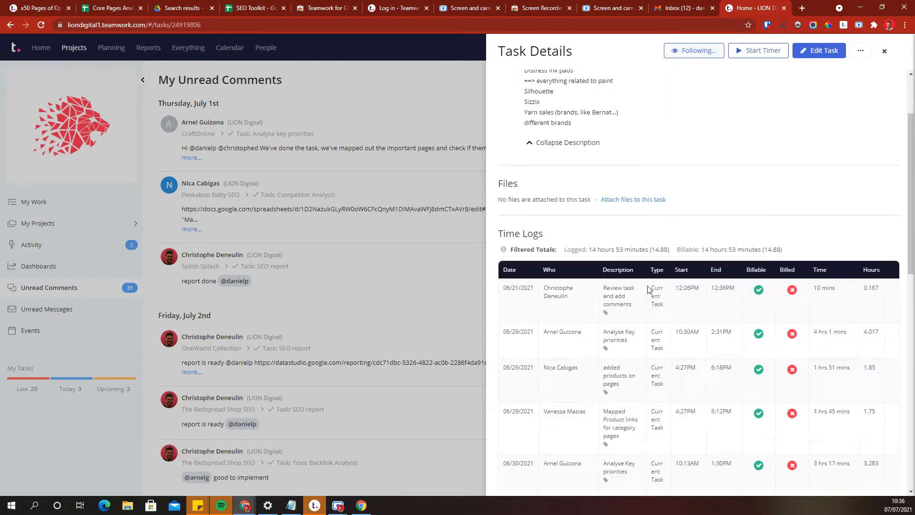
Review the rest of the task's comments, close it, and open the list of your late tasks.
scroll(648, 289, down, 10)
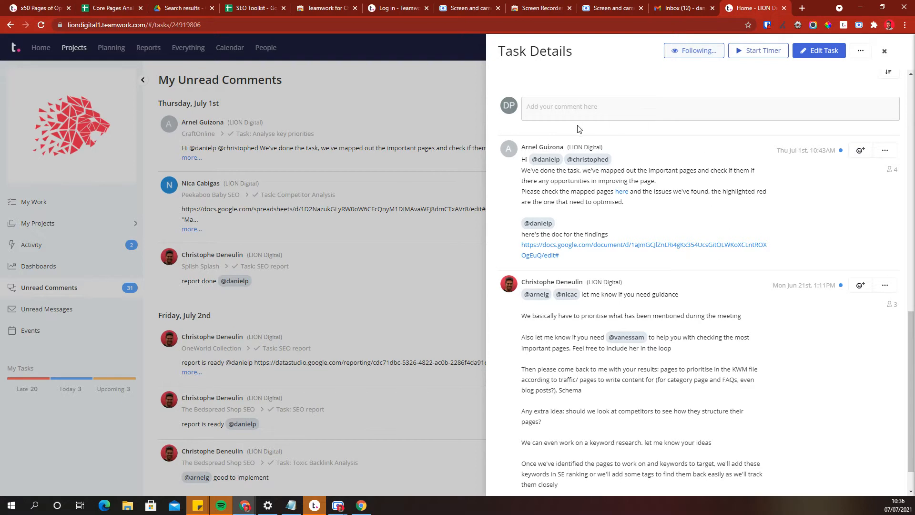
click(379, 187)
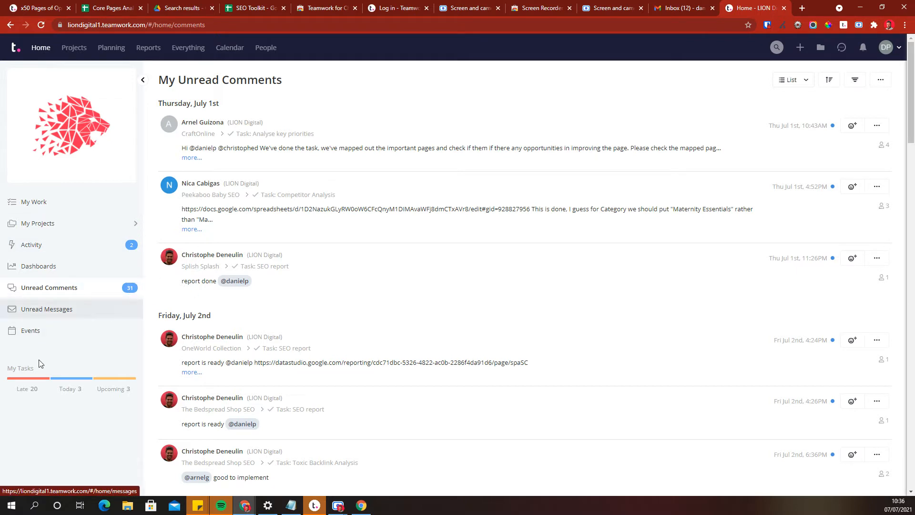
click(35, 383)
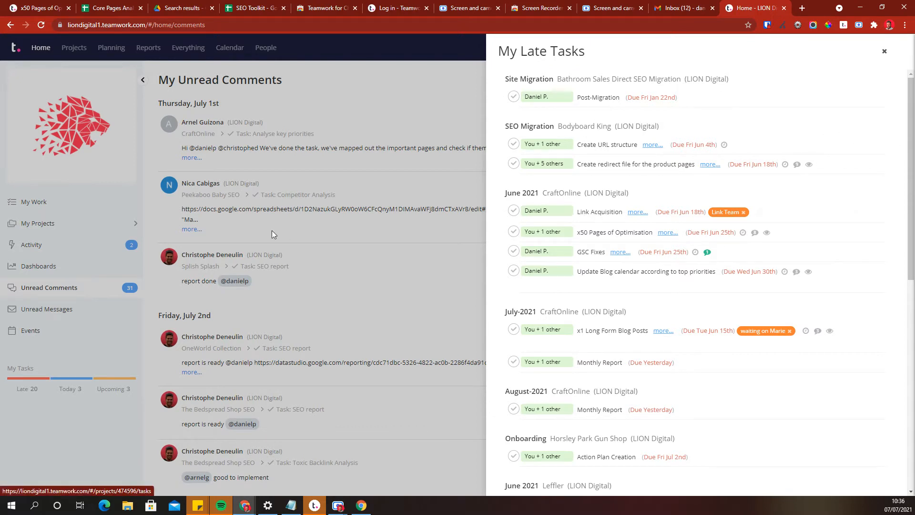
click(438, 293)
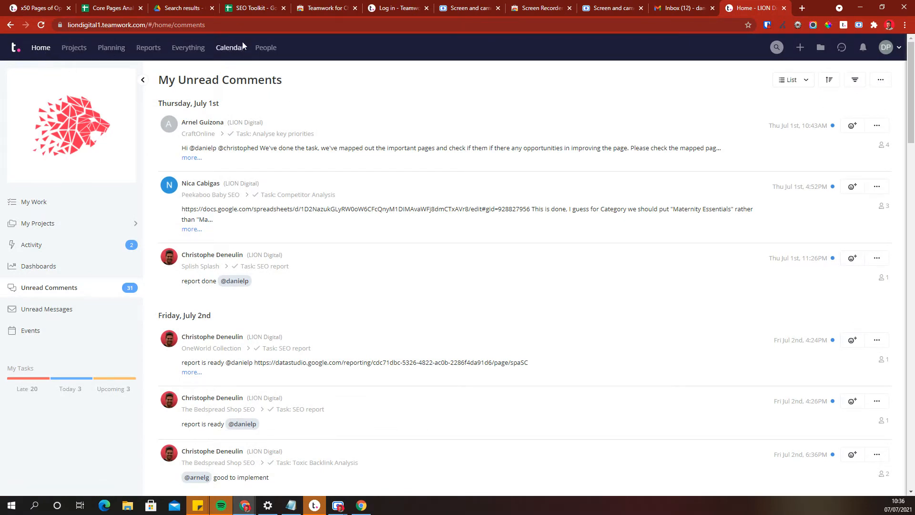
Open the calendar, view the tasks due on 9 July, and open the Implement round 2 KWM File task.
click(230, 47)
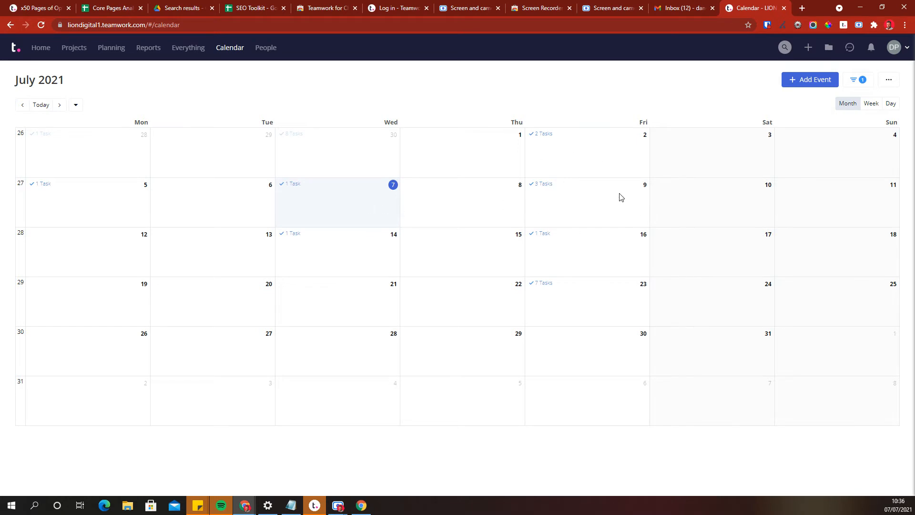
click(542, 185)
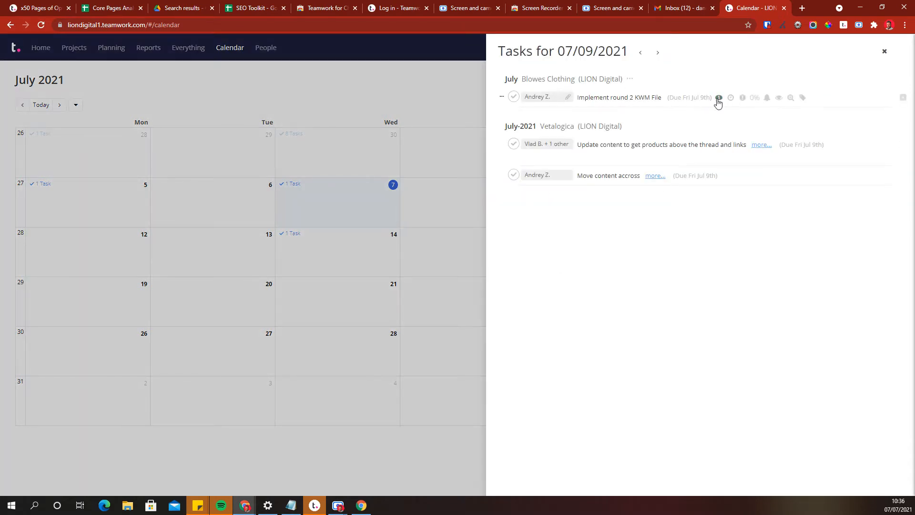
click(631, 97)
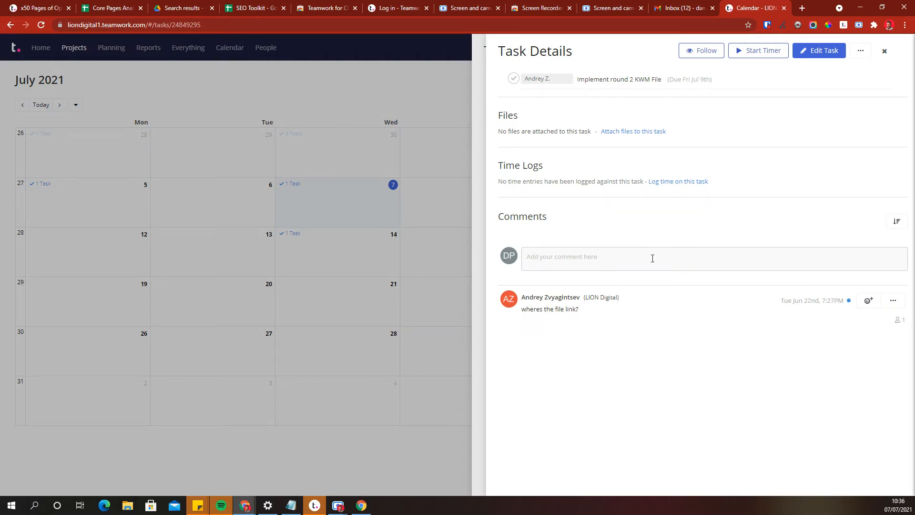
click(479, 135)
click(462, 145)
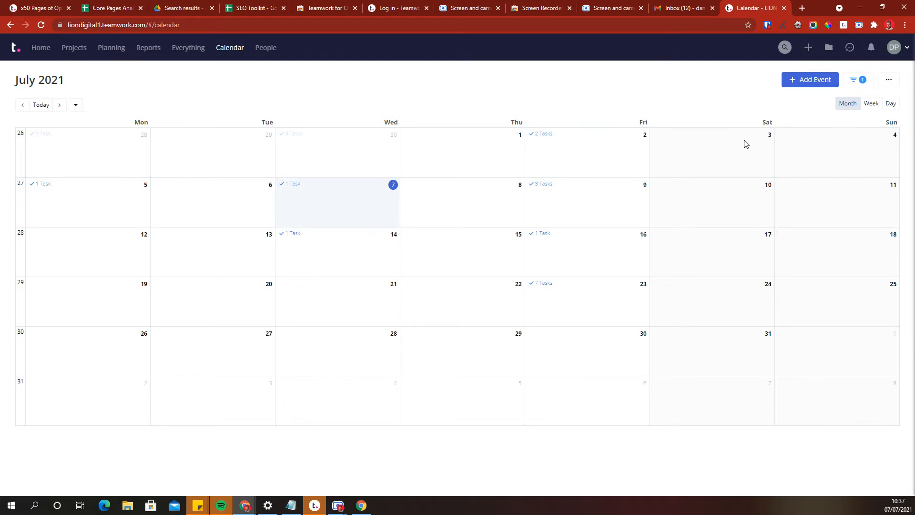
Open My Tasks, view the Time chart for June 2021, and open the time logged on 28 June.
click(896, 51)
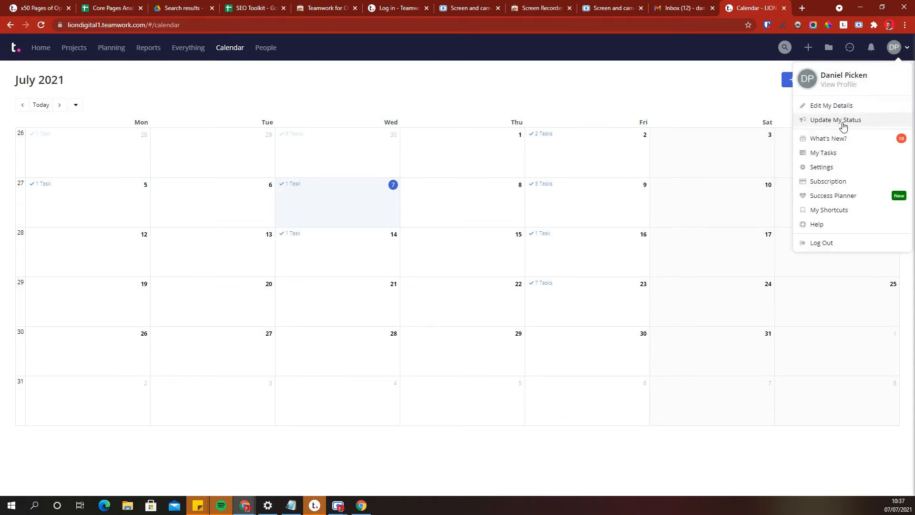
click(836, 152)
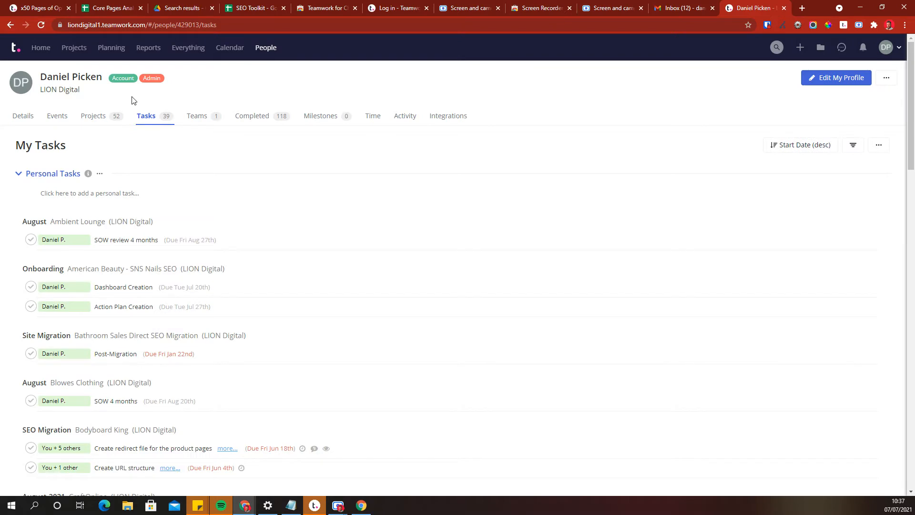
click(373, 117)
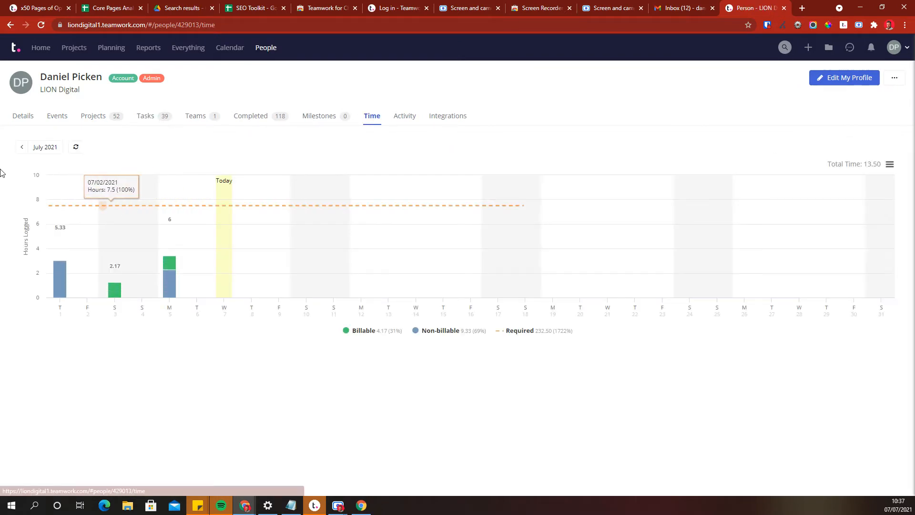
click(24, 150)
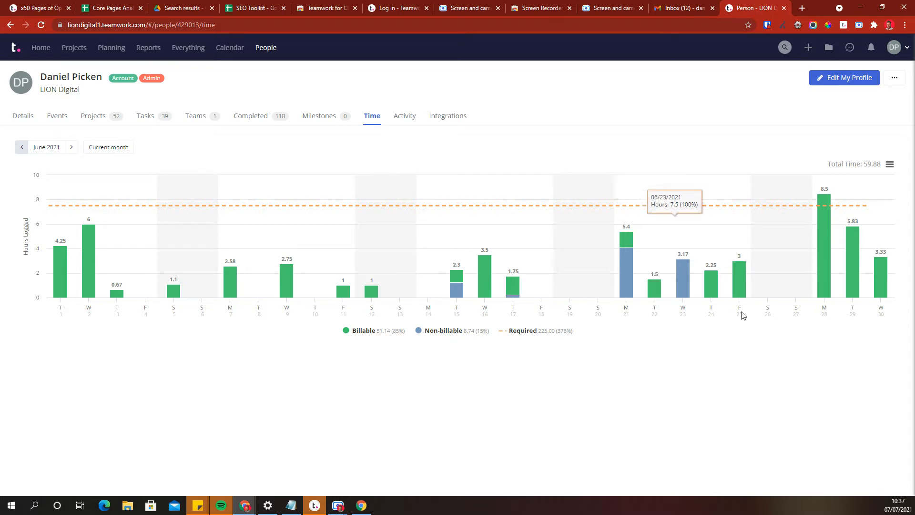
click(825, 255)
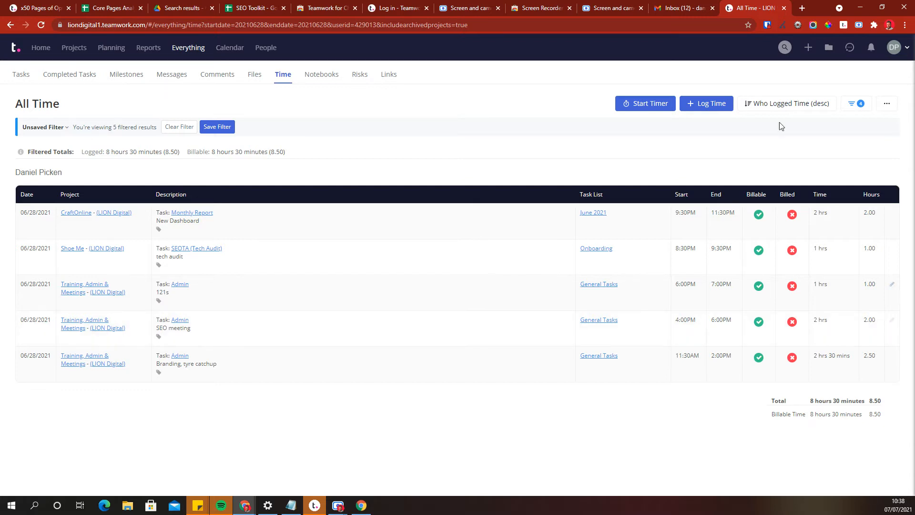
Return to My Tasks and view its Time chart for July 2021.
click(895, 48)
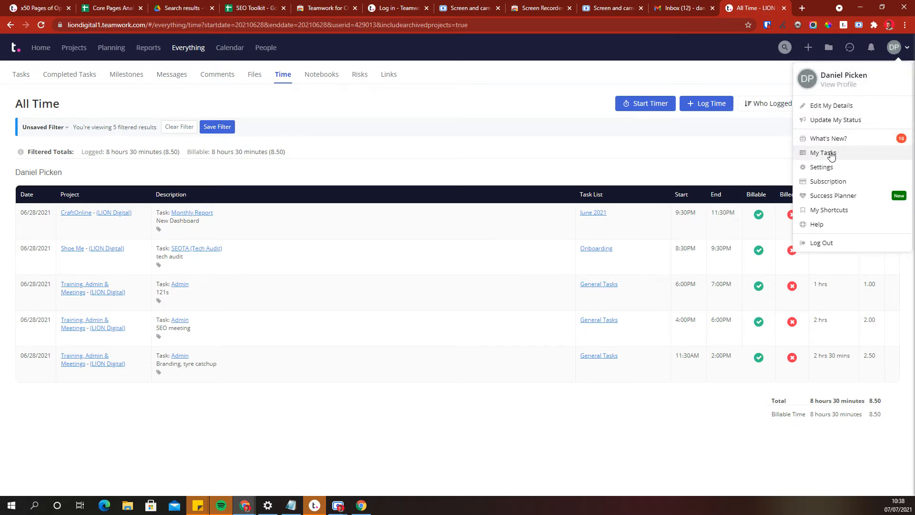
click(832, 156)
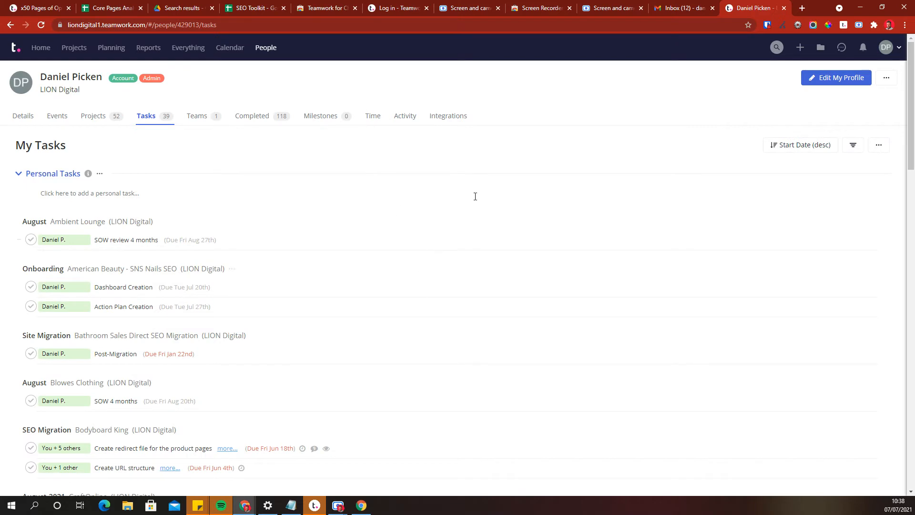
click(372, 119)
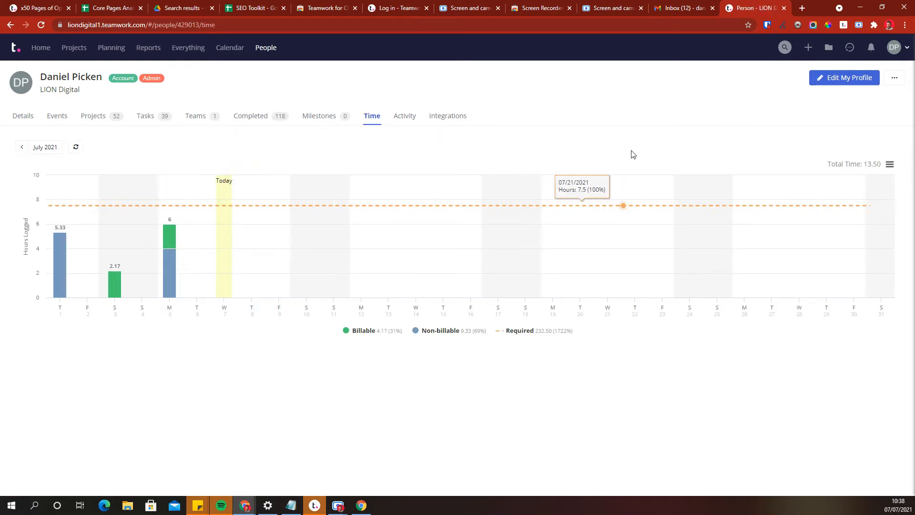
Browse Home and the CraftOnline project's task lists, then return Home.
click(41, 48)
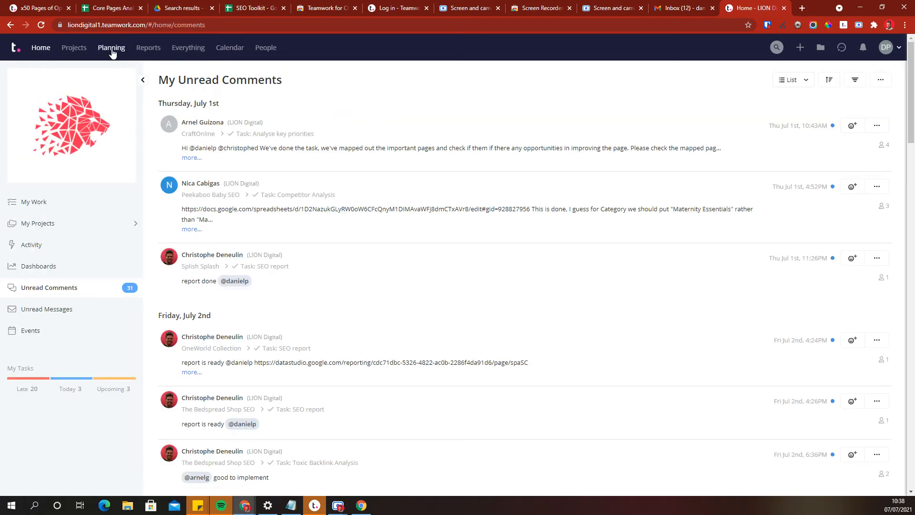
click(74, 48)
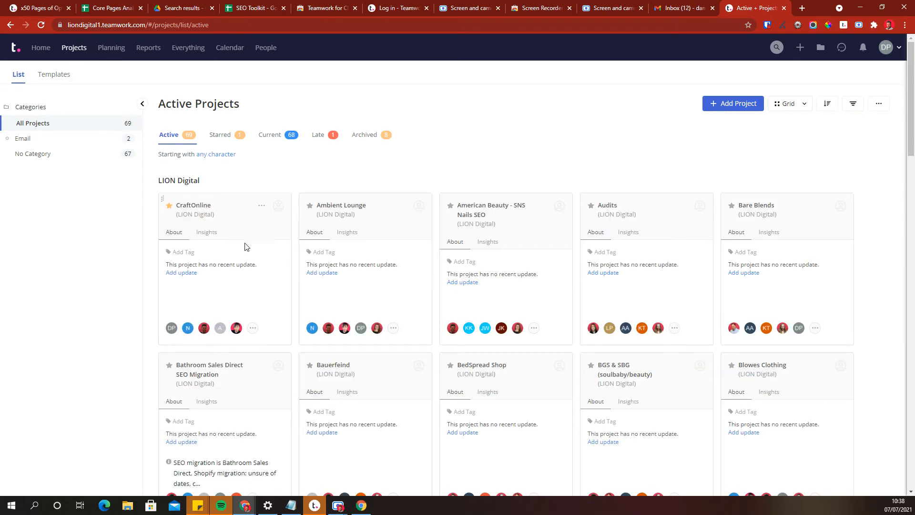
click(204, 207)
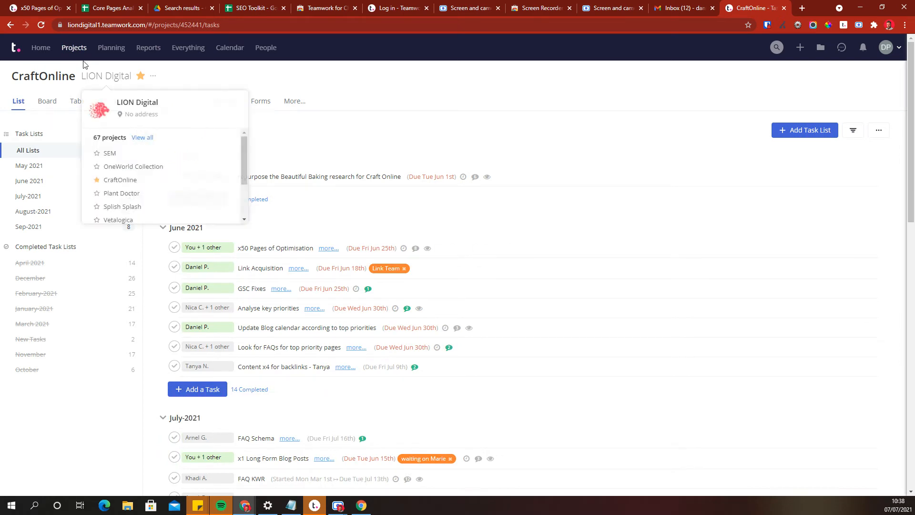
click(46, 43)
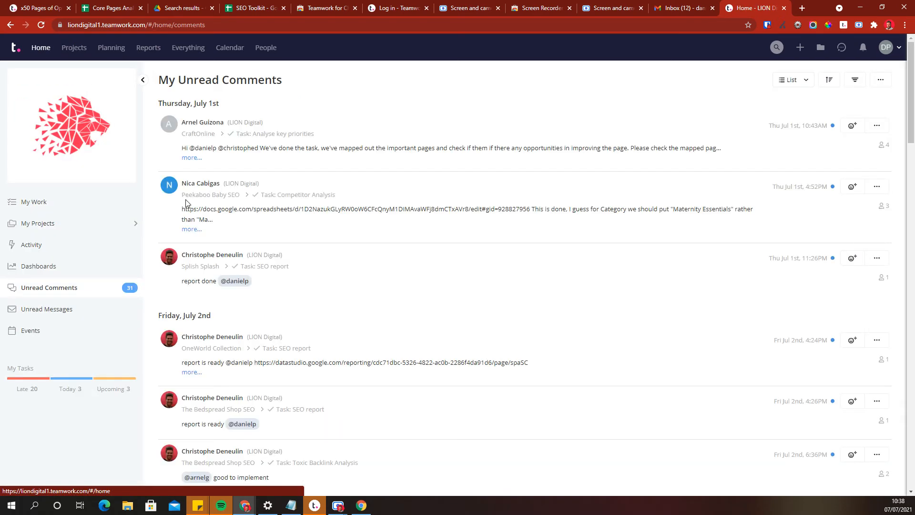
Open the Competitor Analysis task from the unread comments and type test text in its comment box.
click(304, 195)
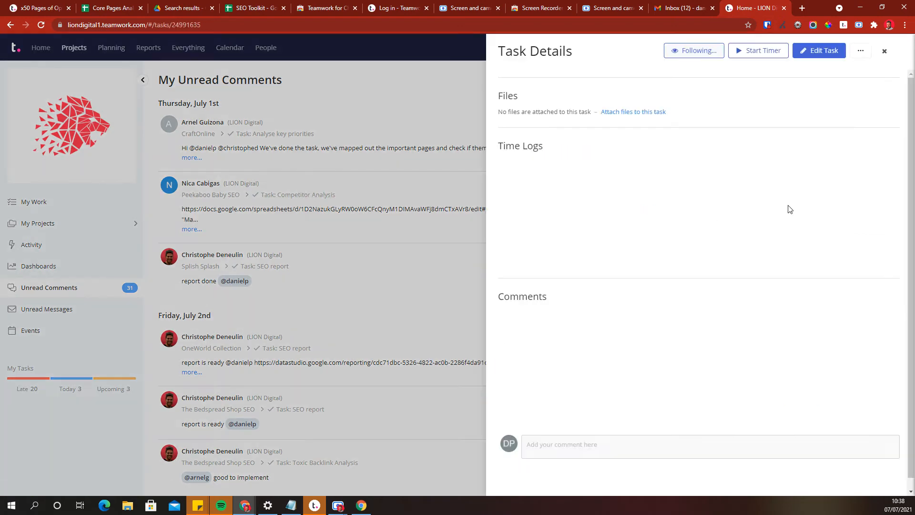
click(633, 338)
text(cvxcvxvxc)
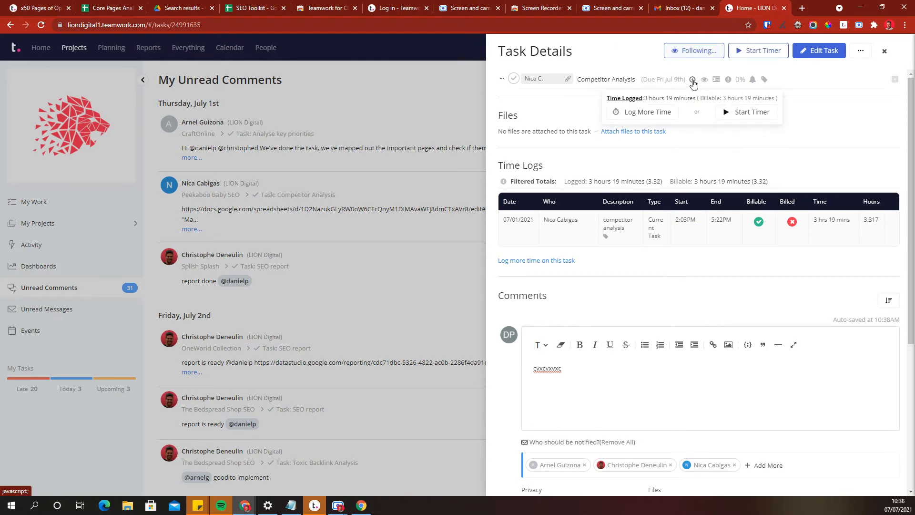
Start logging time on the task with a start time of 09:00 and 0 hours 15 minutes spent.
click(693, 81)
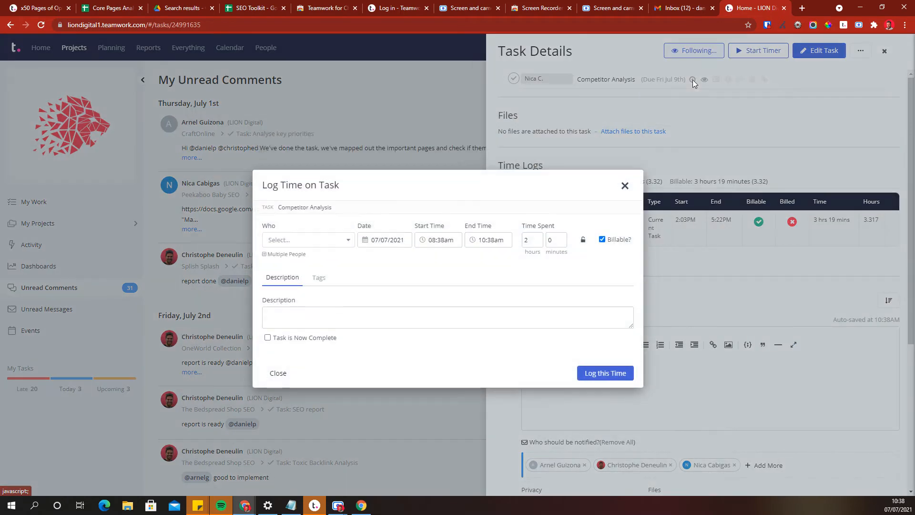
click(434, 240)
text(9)
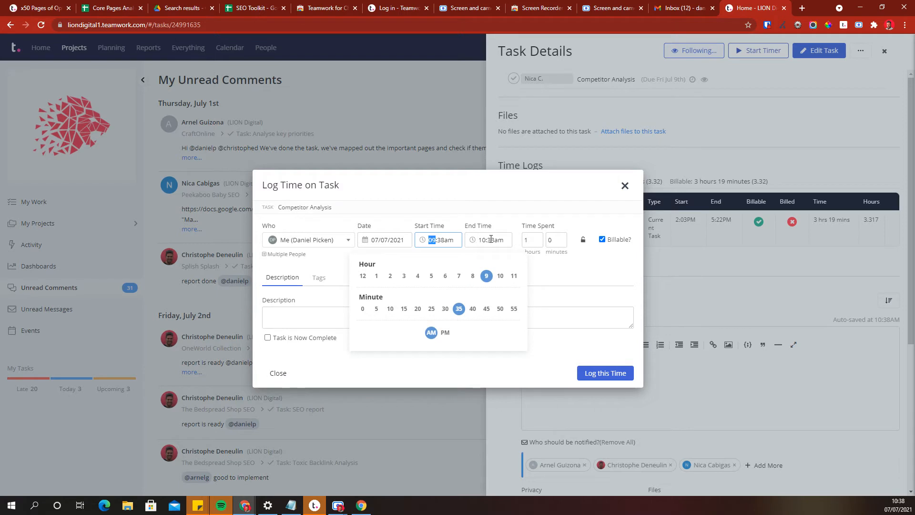
click(442, 240)
text(00)
click(534, 241)
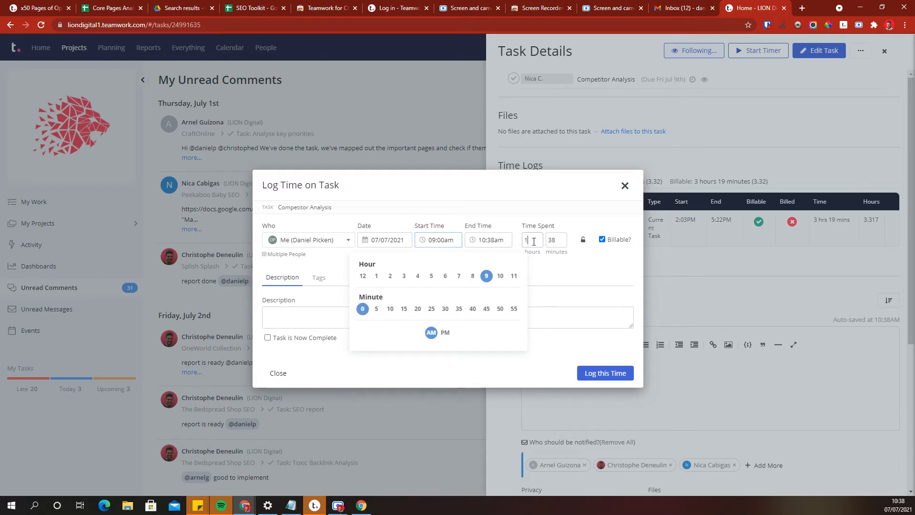
key(BackSpace)
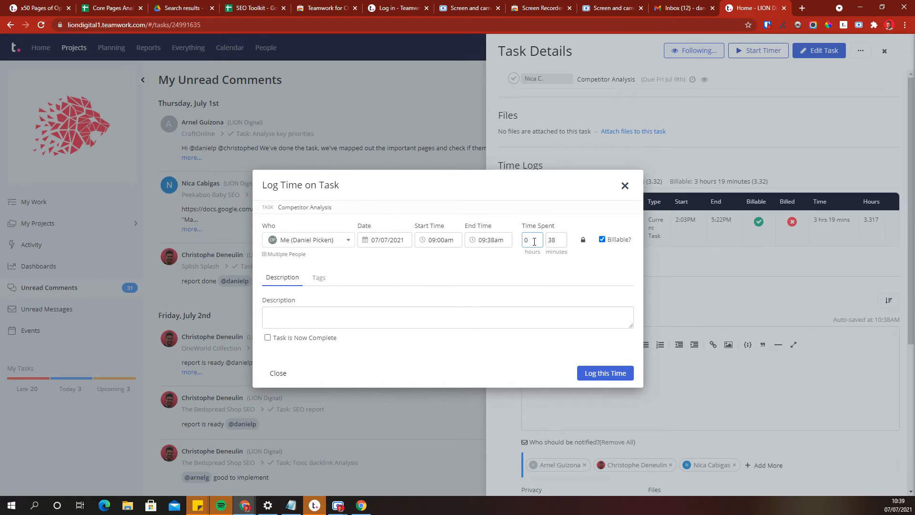
key(Tab)
text(15)
Try a few description texts, clear the description, and log the time entry.
click(536, 321)
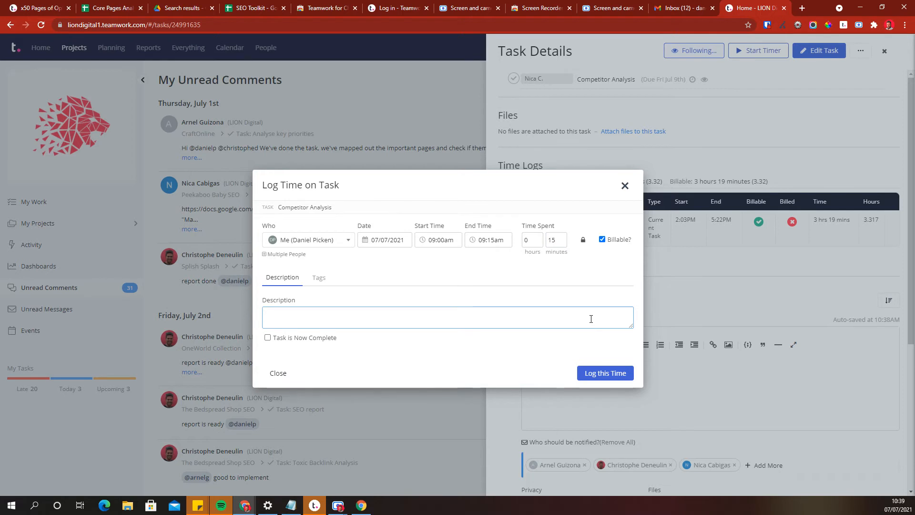
text(rESPONDING TO)
key(ctrl+a)
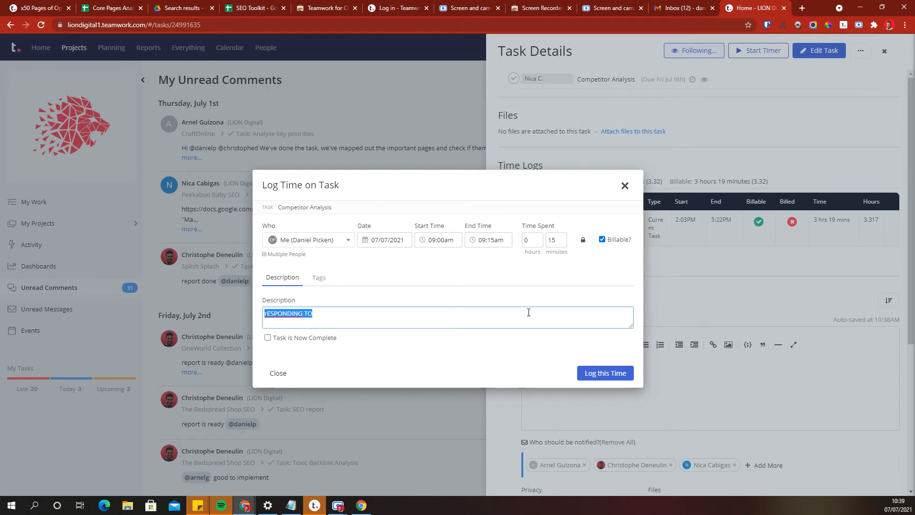
text(KWM)
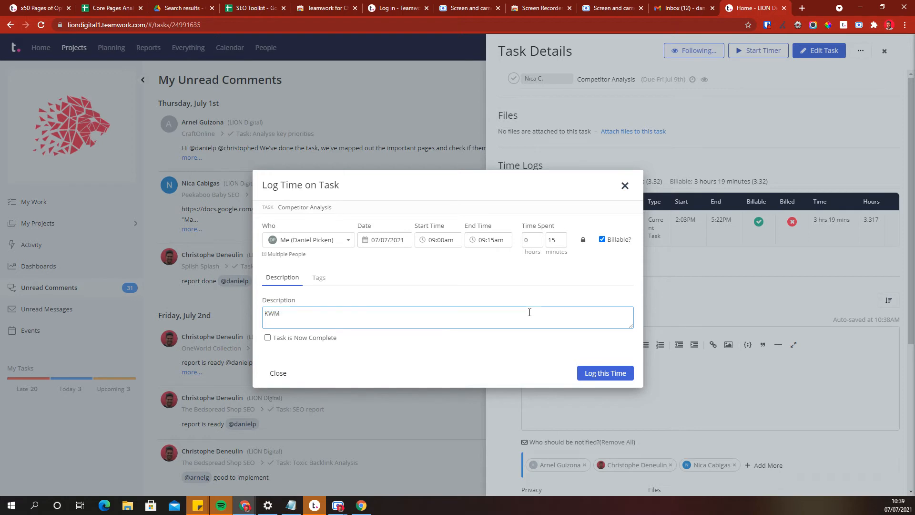
key(BackSpace)
key(BackSpace)
key(BackSpace)
key(BackSpace)
text(REDIREC)
key(ctrl+a)
key(BackSpace)
click(615, 374)
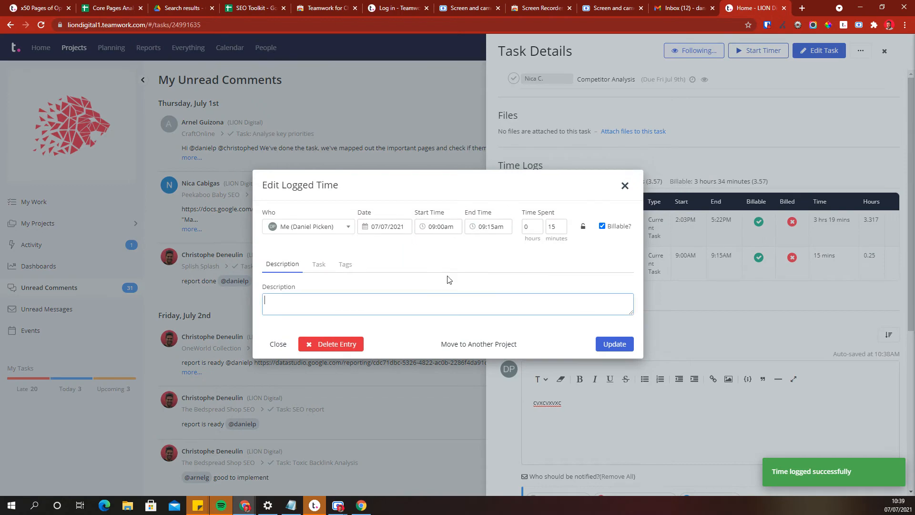
Delete the newly logged time entry and close the task details.
click(350, 344)
click(539, 294)
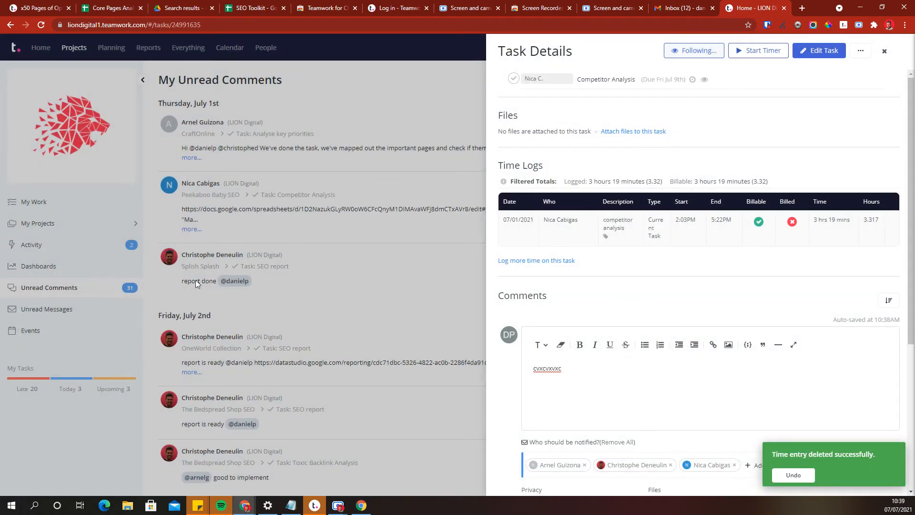
click(328, 271)
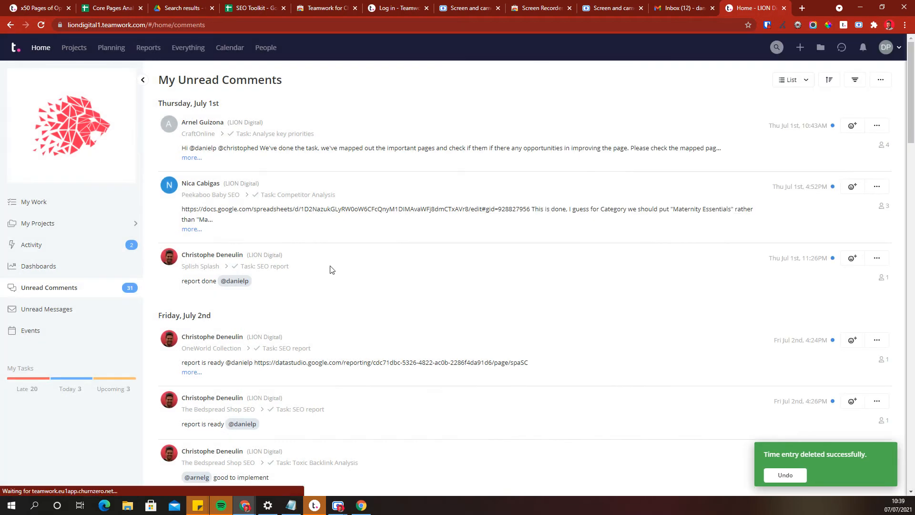
Open the CraftOnline project and its x50 Pages of Optimisation task.
click(74, 47)
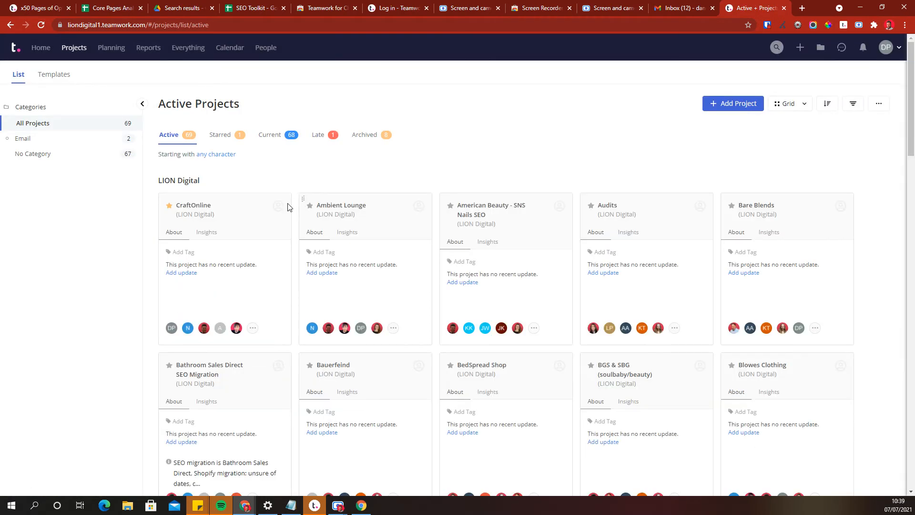
click(204, 205)
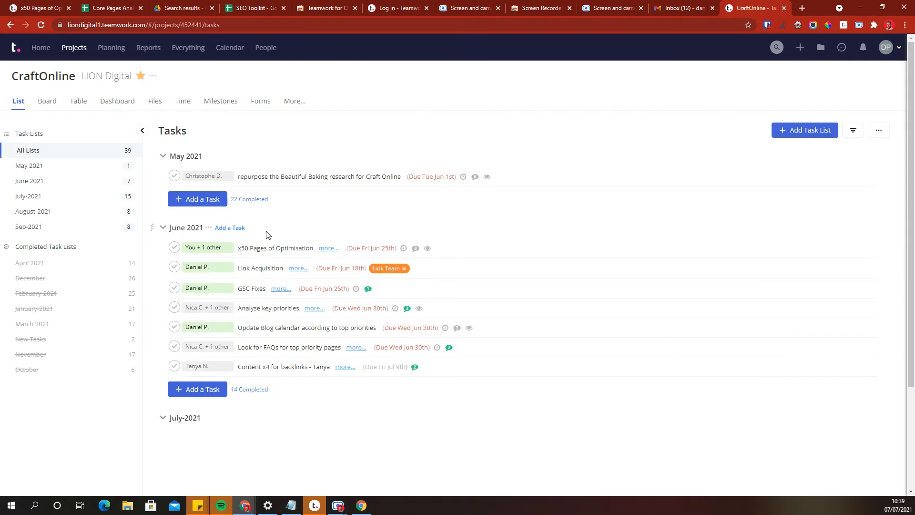
click(280, 248)
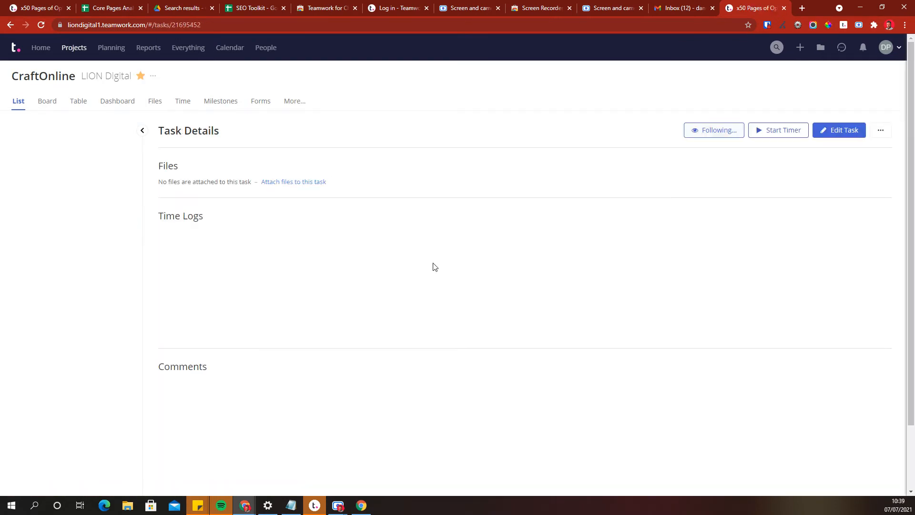
Open the quick Log Time form from the browser extension and choose the CraftOnline project.
click(366, 157)
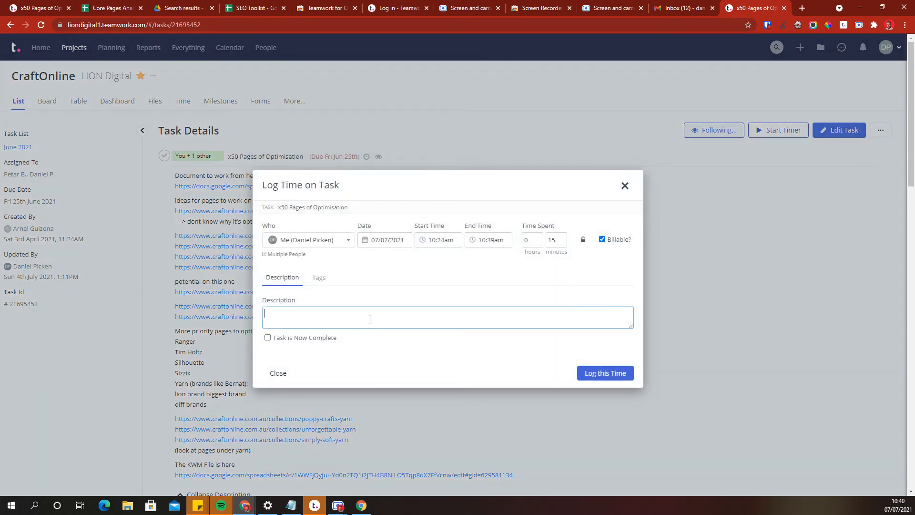
click(626, 187)
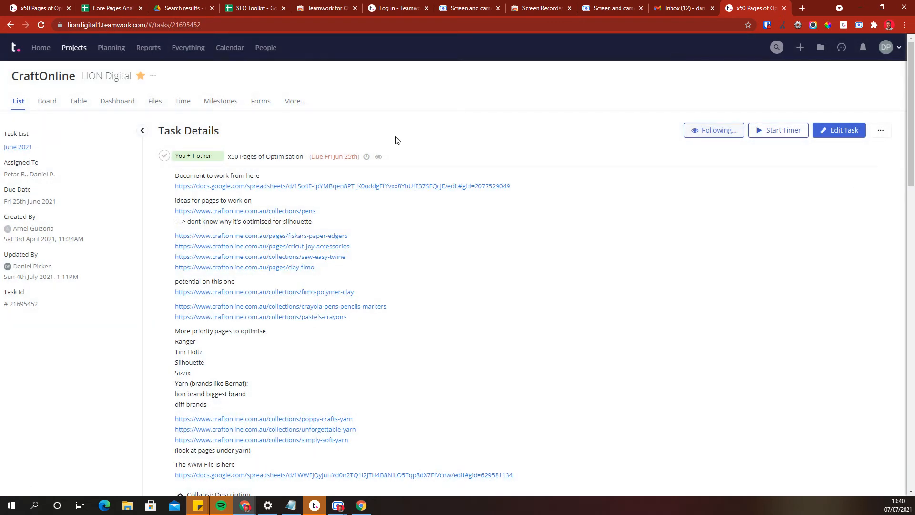
click(843, 25)
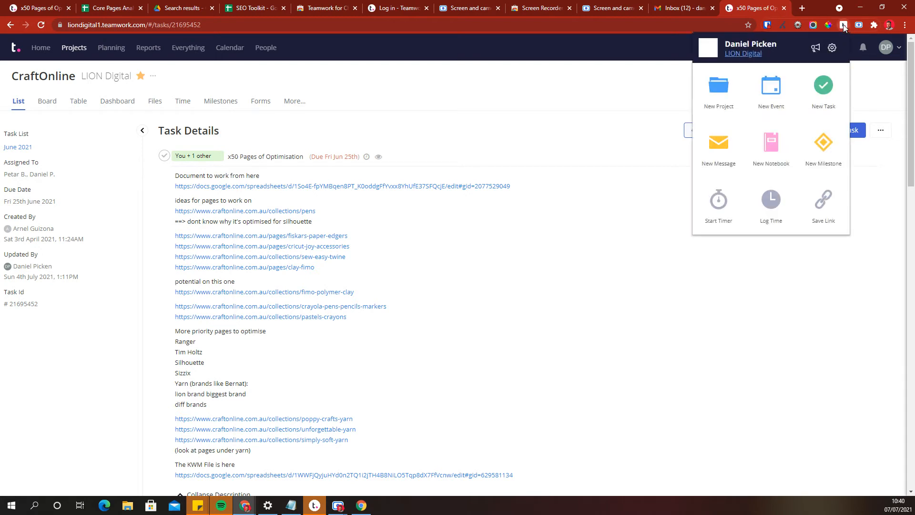
click(771, 210)
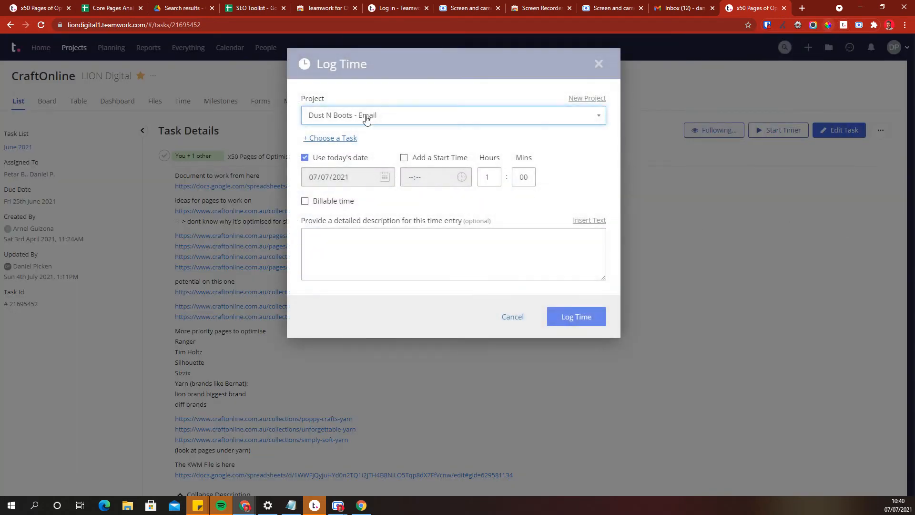
click(366, 117)
text(CRAFT)
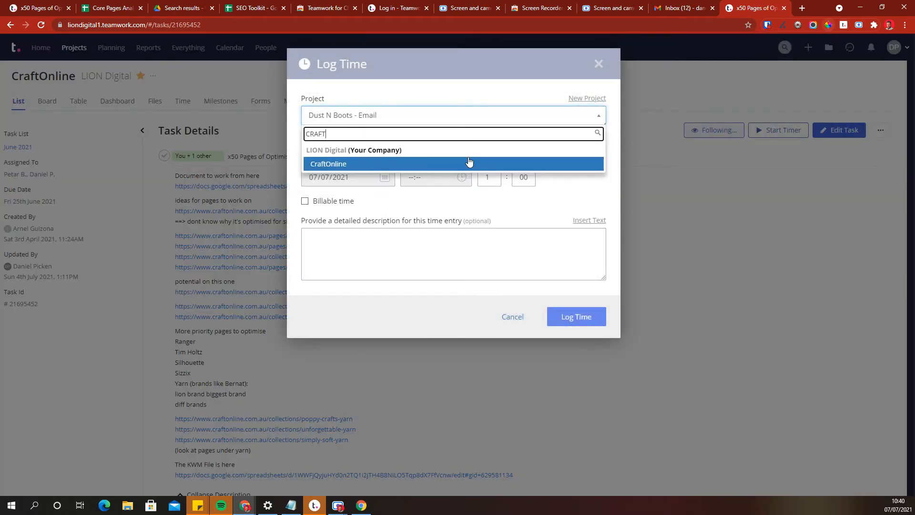
click(458, 163)
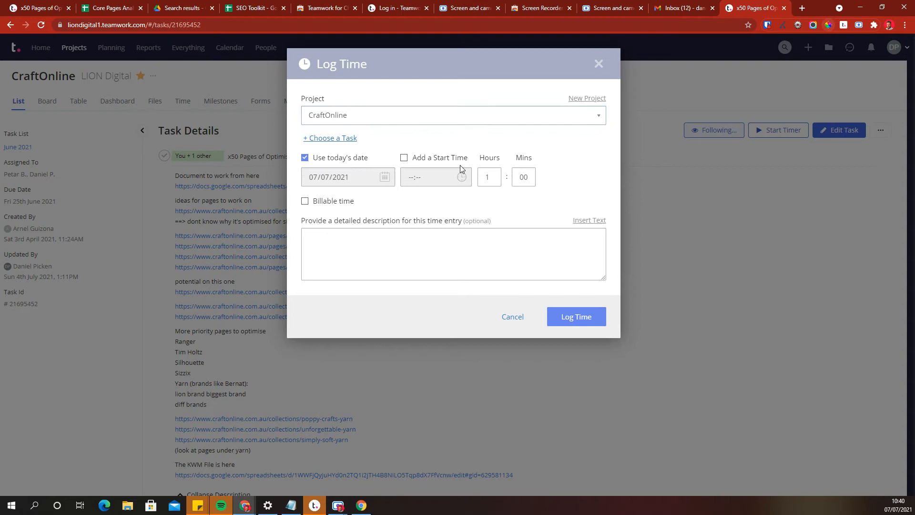
Add a start time of 09:00 and set the time spent to 0 hours 15 minutes.
click(403, 158)
click(499, 178)
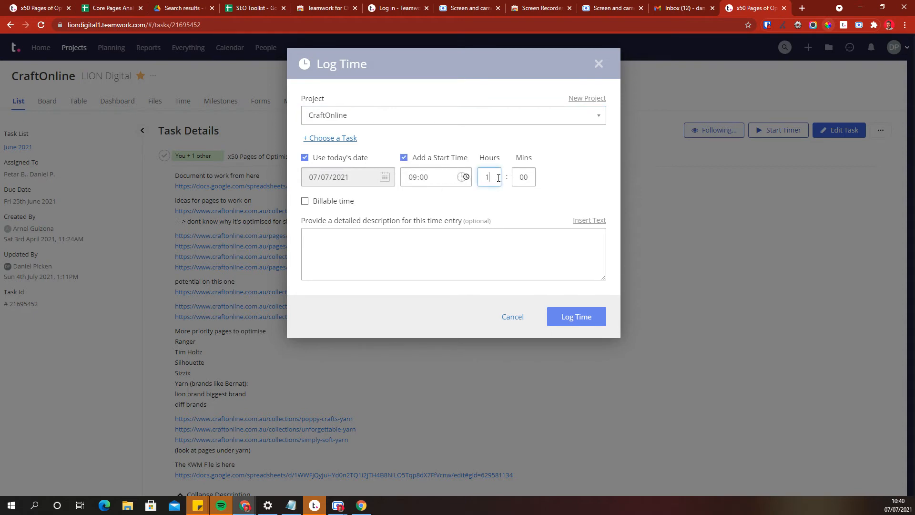
text(0)
key(Tab)
text(15)
click(425, 274)
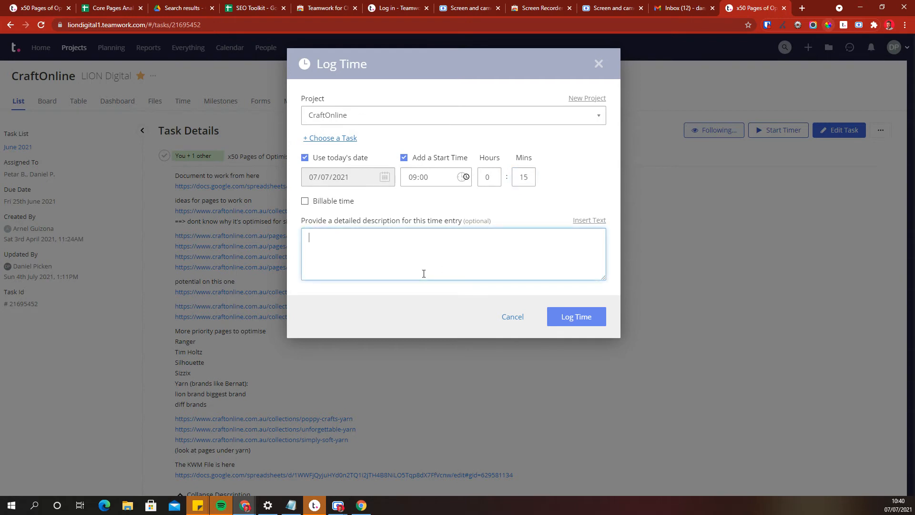
Attach the time entry to the FAQ Schema task in the July-2021 task list.
click(336, 138)
click(358, 175)
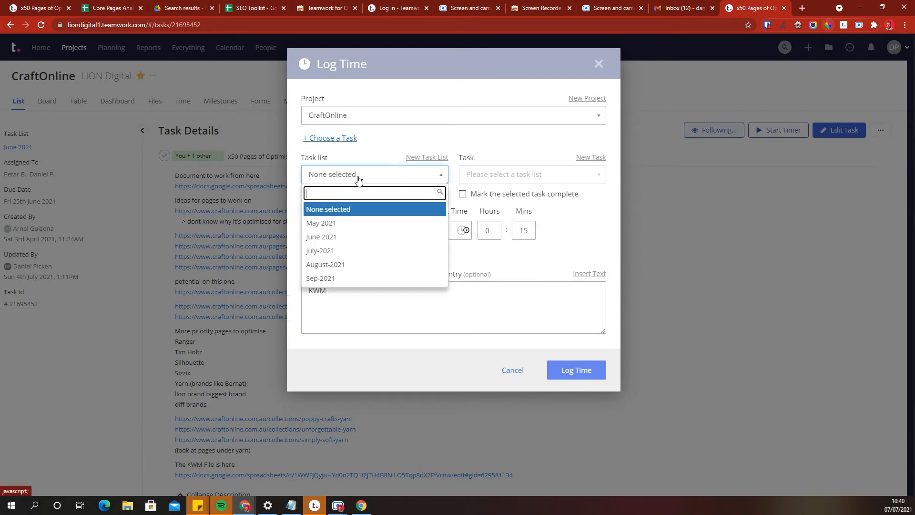
click(346, 251)
click(526, 174)
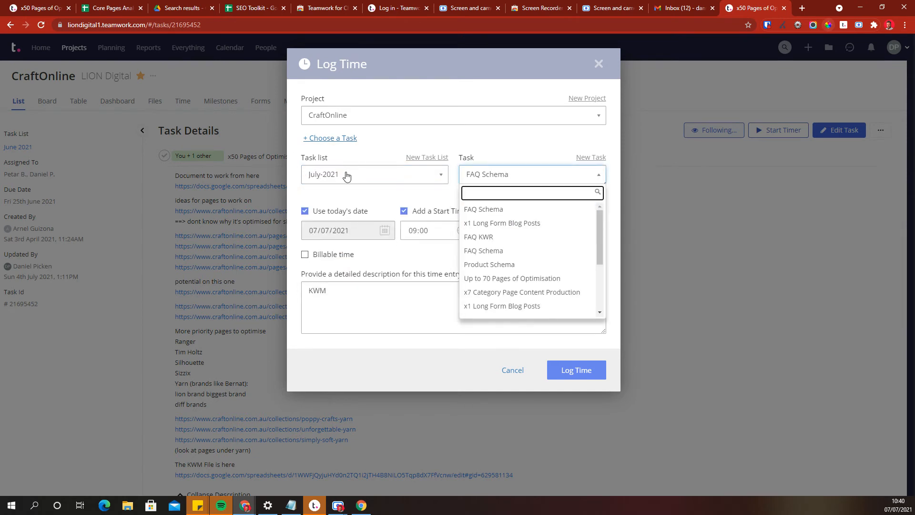
click(509, 251)
Enter a schema implementation description and cancel the Log Time form.
click(370, 298)
text(S)
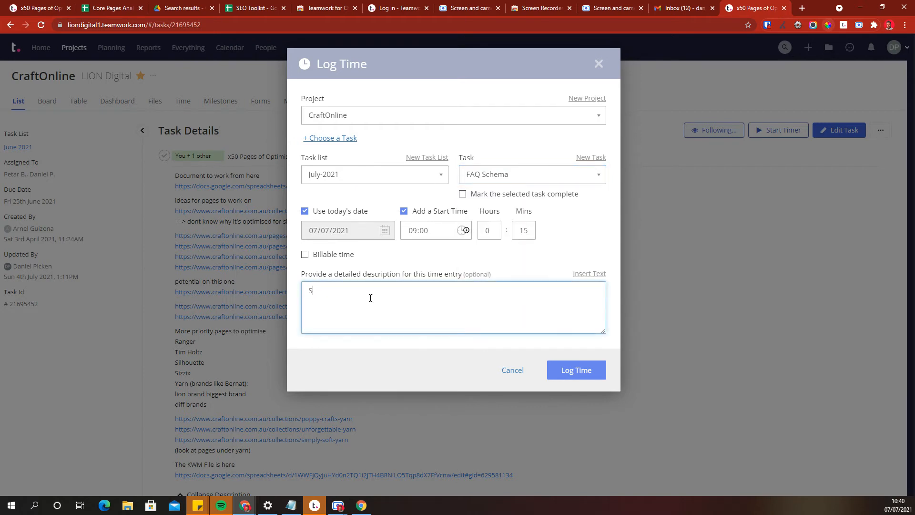
text(CHEMA)
key(BackSpace)
key(BackSpace)
key(BackSpace)
text(ema iomplement)
key(Home)
key(Delete)
click(520, 375)
click(506, 80)
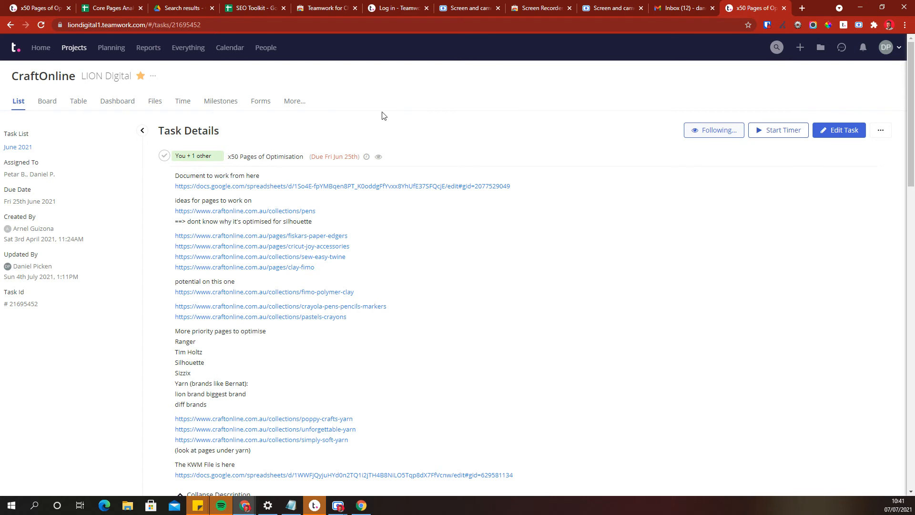
Open your tasks from the profile menu, view the time chart, and drill into the hours logged on 5 July 2021.
mouse_move(888, 48)
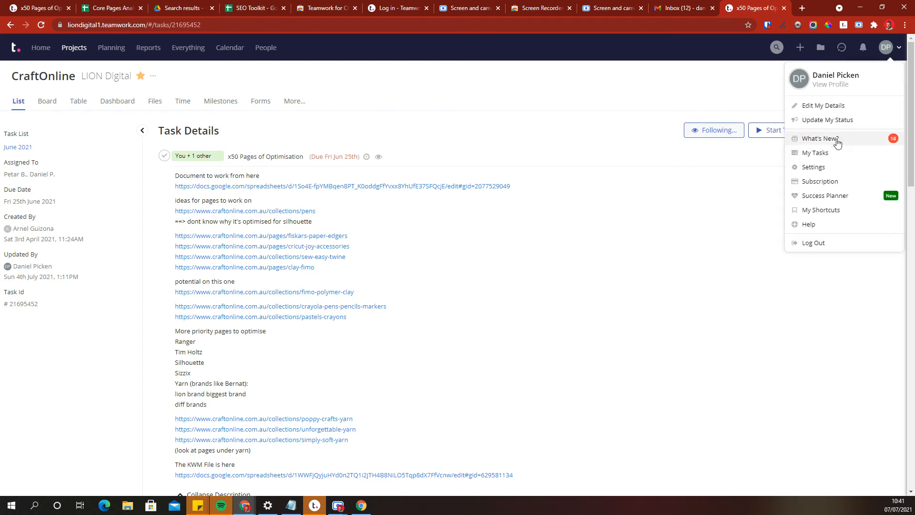
click(823, 154)
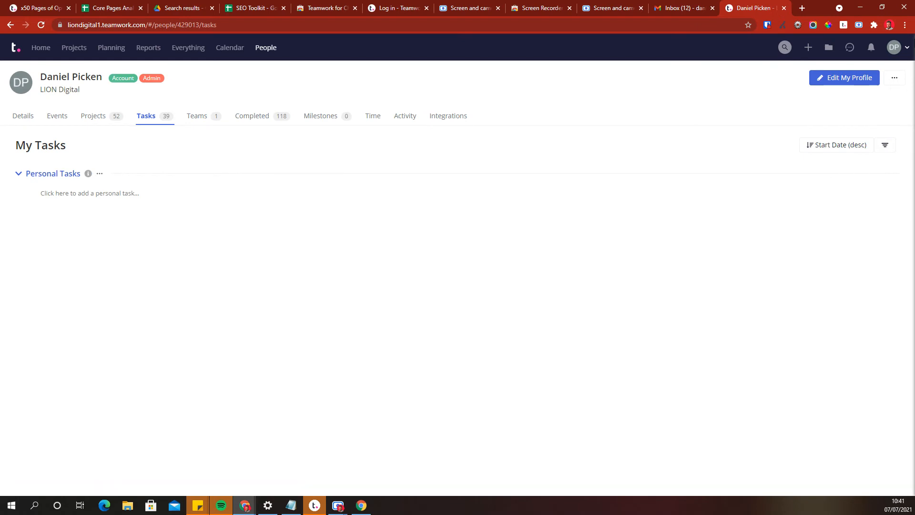
click(373, 118)
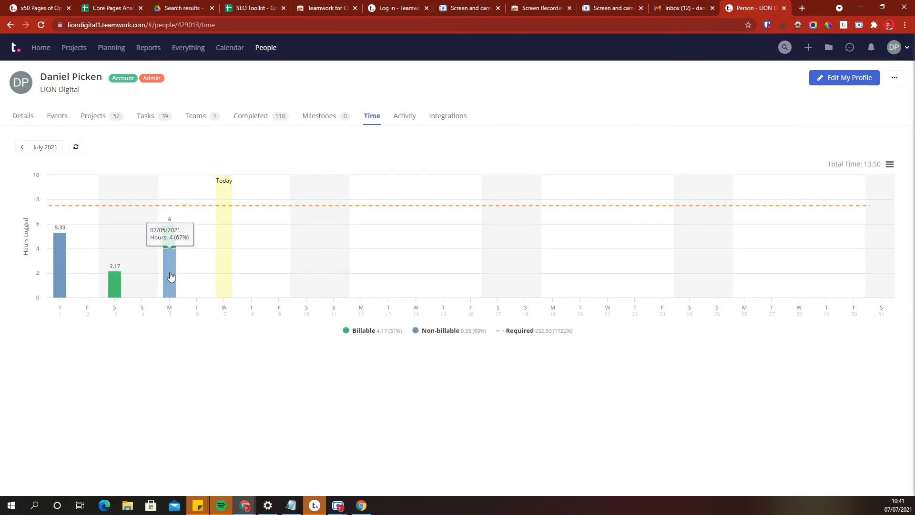
click(171, 276)
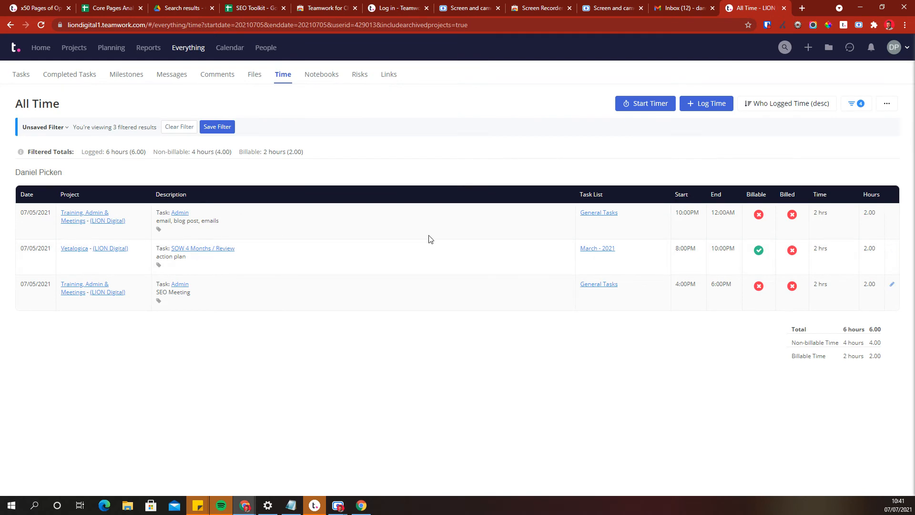
Open the quick add time form and choose the Dust N Boots SEO project.
click(711, 104)
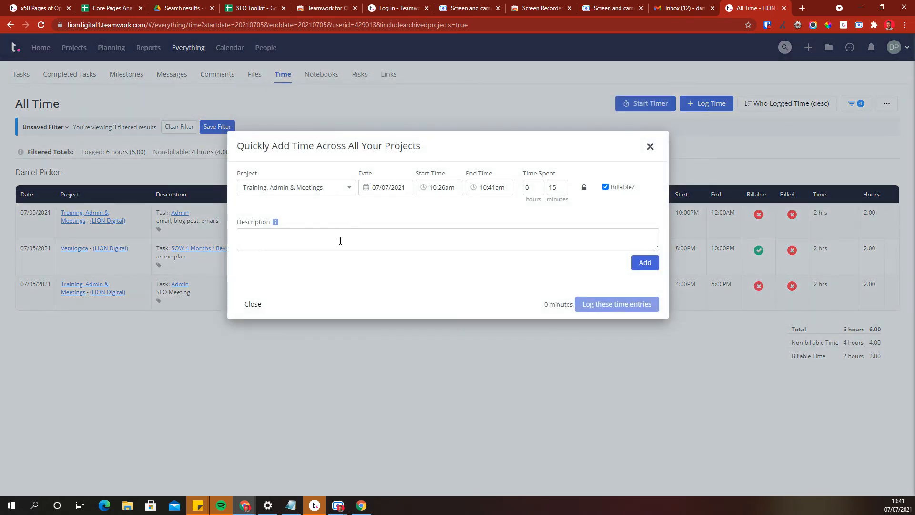
click(323, 187)
text(d)
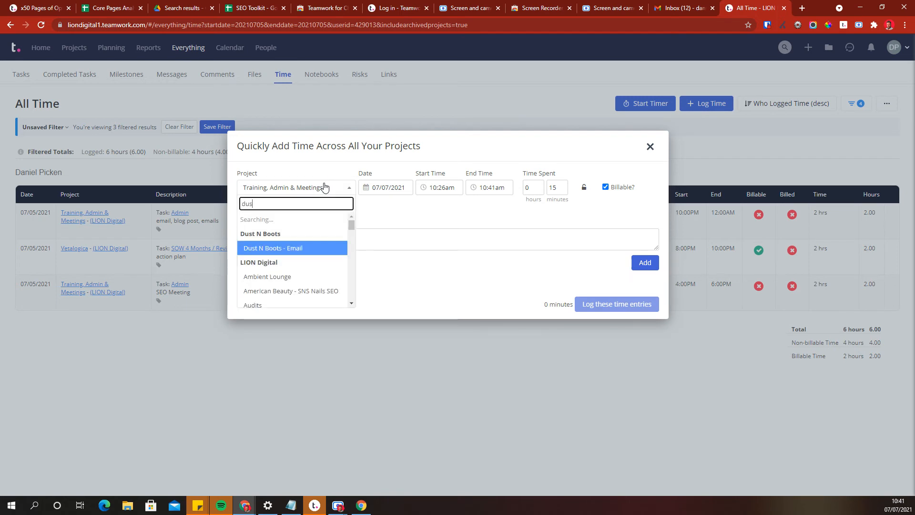
text(us)
click(302, 262)
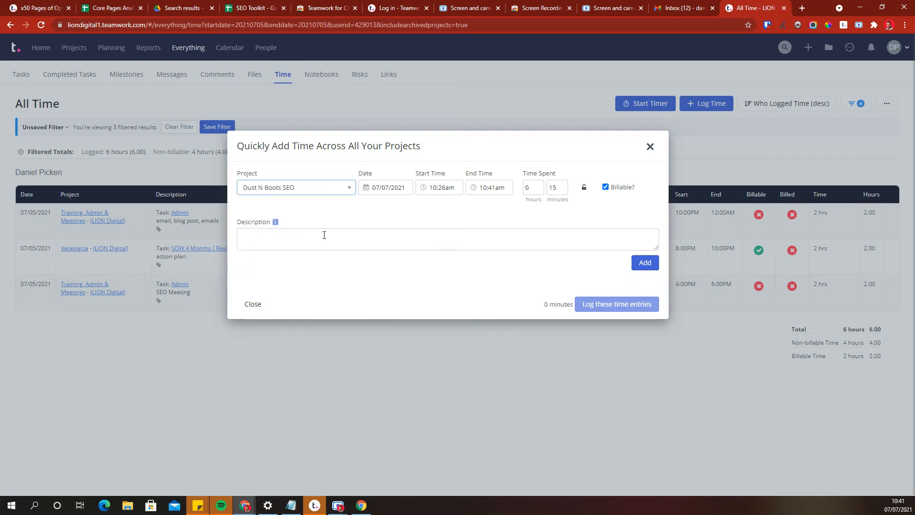
Set the start time to 09:00am and the time spent to 0 hours 30 minutes.
click(433, 191)
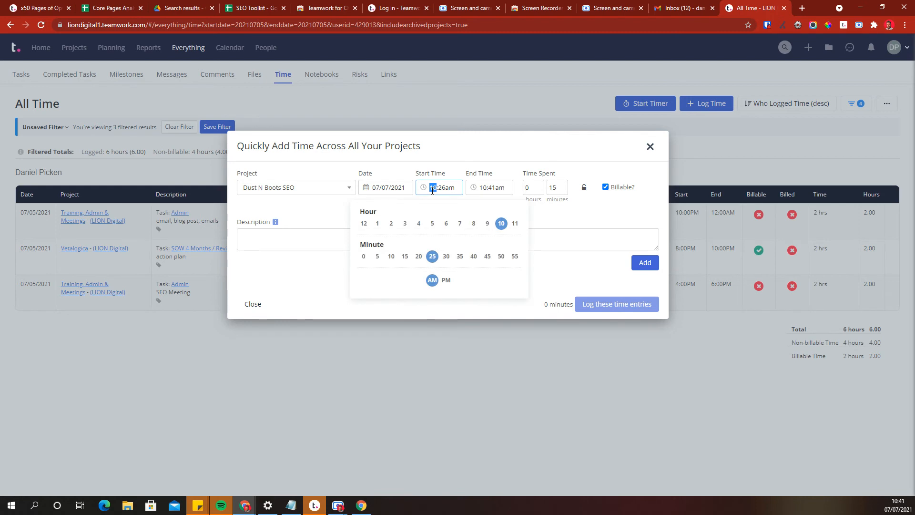
key(Down)
click(442, 188)
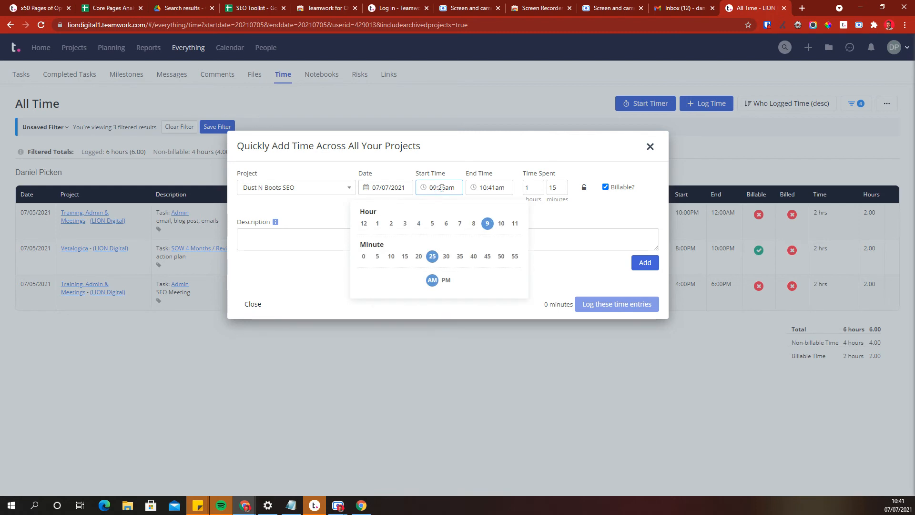
text(00)
click(532, 188)
key(Tab)
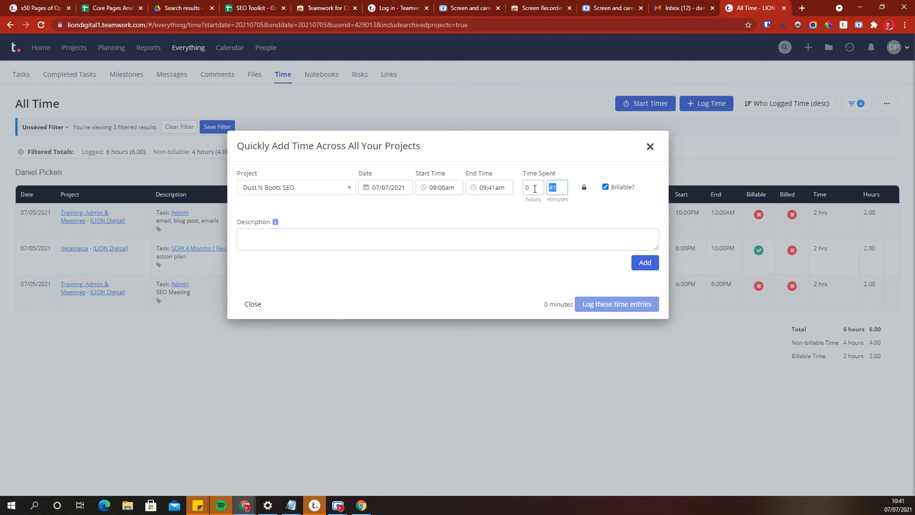
text(20)
key(BackSpace)
key(BackSpace)
Describe the entry as report and add it to the list of entries.
click(542, 235)
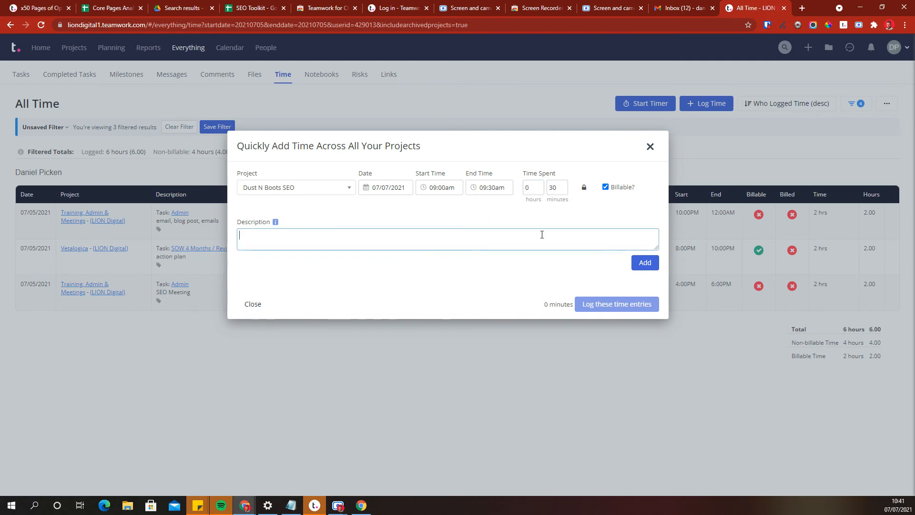
text(report)
click(645, 263)
Switch the project for the next entry to CraftOnline.
click(267, 189)
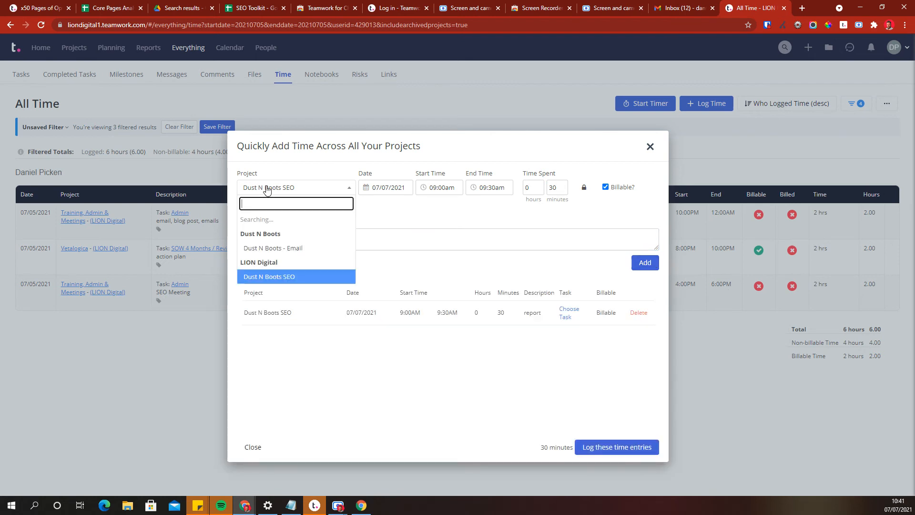
text(crft)
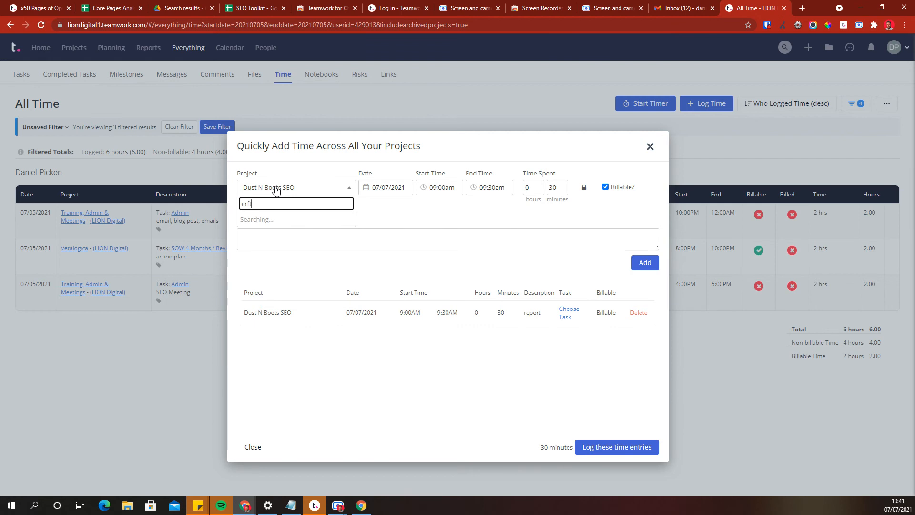
key(BackSpace)
key(BackSpace)
text(af)
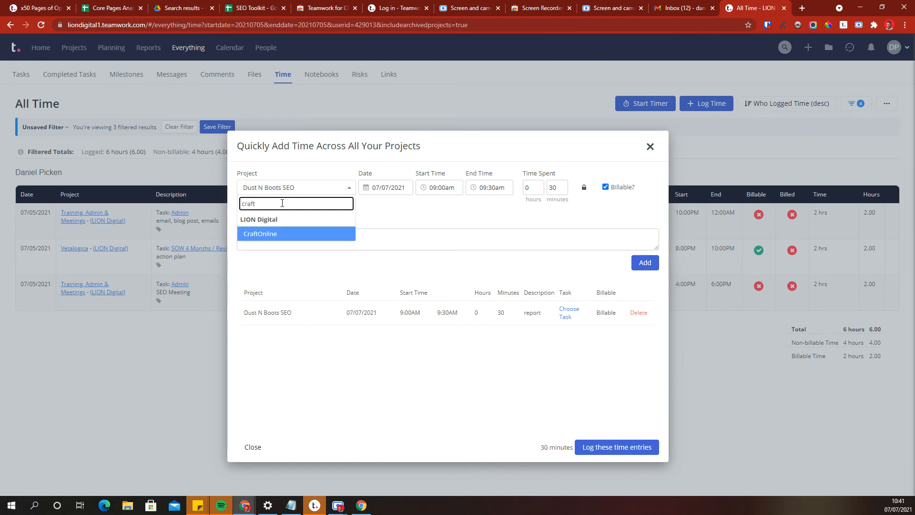
click(260, 234)
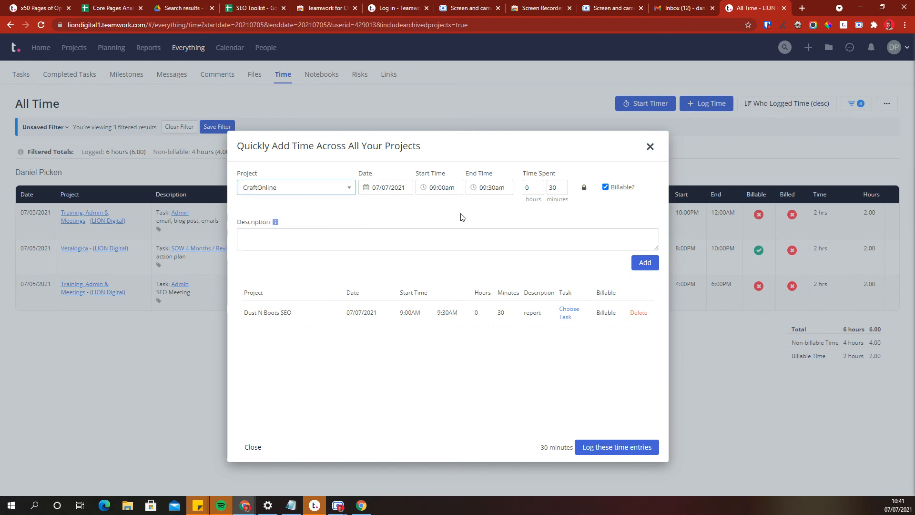
Set the CraftOnline entry's start time to 09:30am, describe it as report, and add it.
click(442, 187)
text(30)
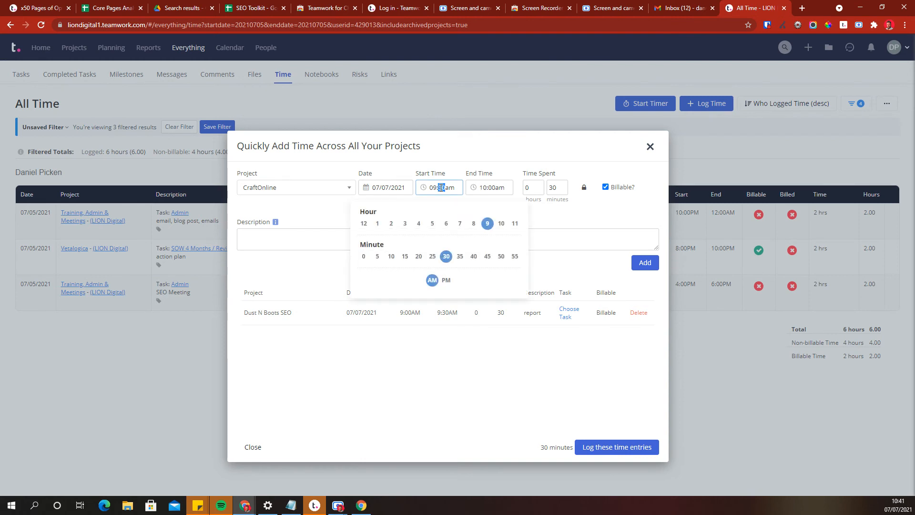
click(587, 235)
text(report)
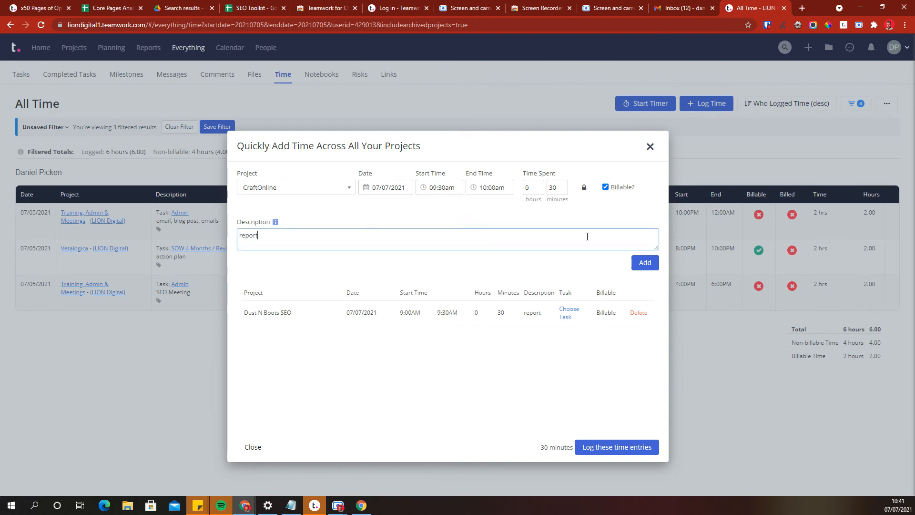
click(646, 263)
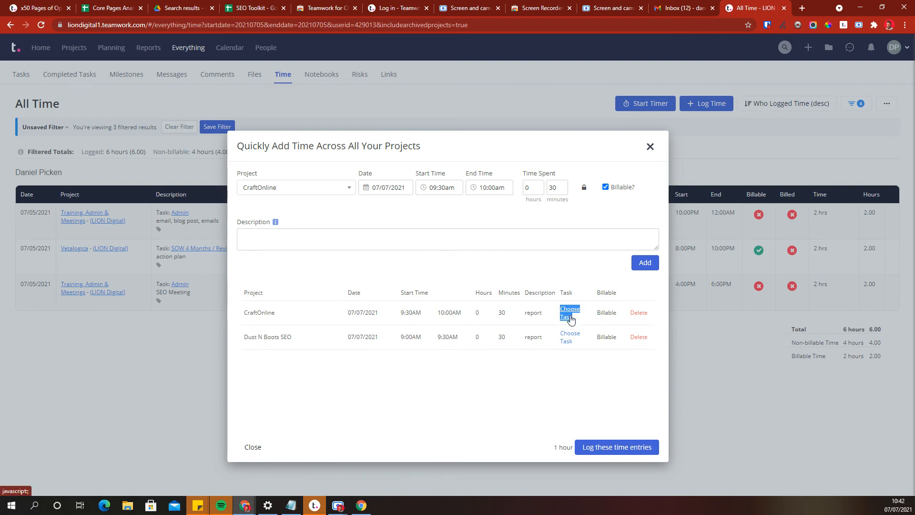
Link the CraftOnline entry to the July-2021 Monthly Report task and close the form without logging.
click(575, 313)
click(441, 203)
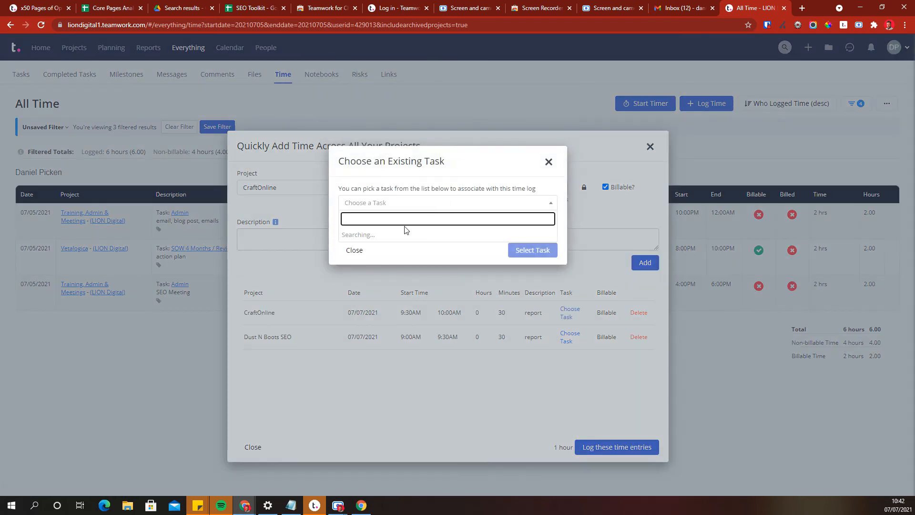
text(report)
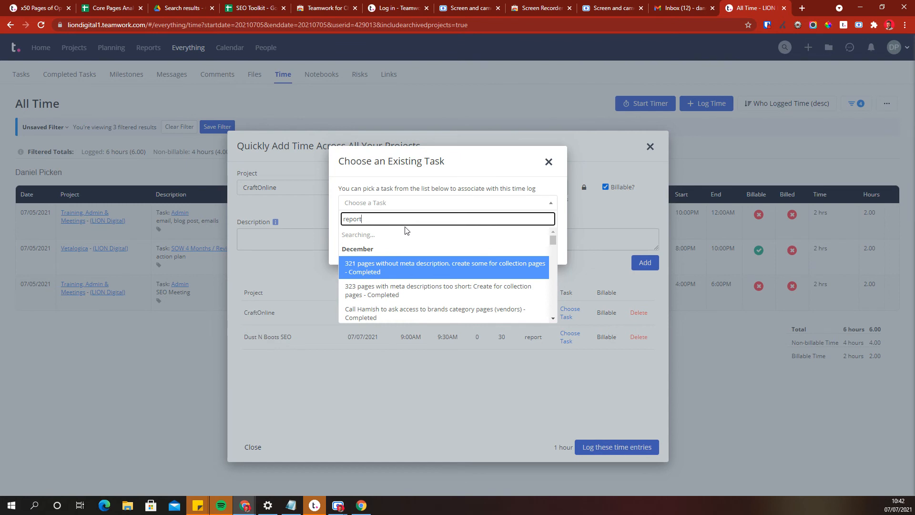
scroll(413, 293, down, 5)
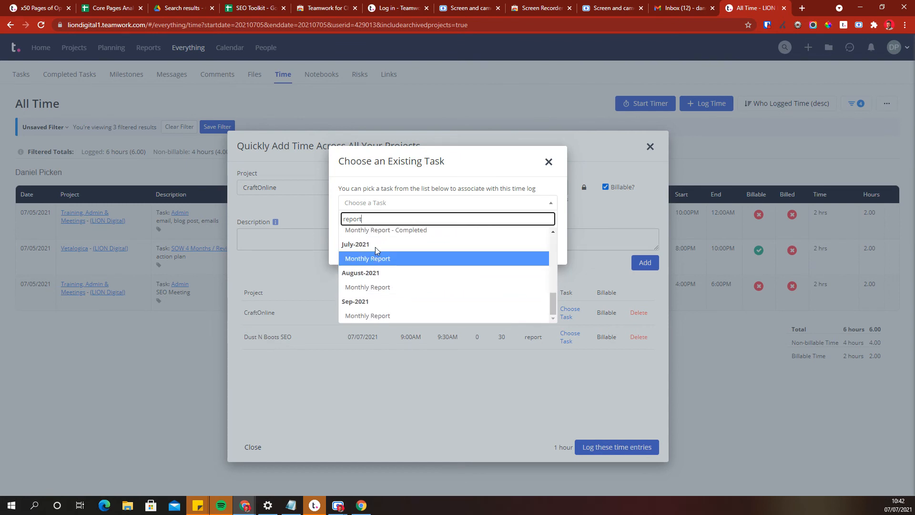
click(379, 259)
click(532, 253)
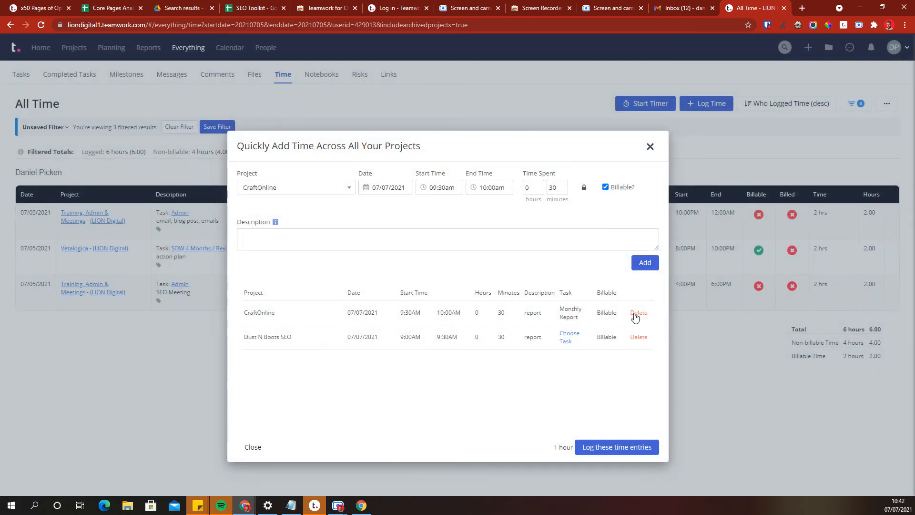
click(650, 146)
click(544, 293)
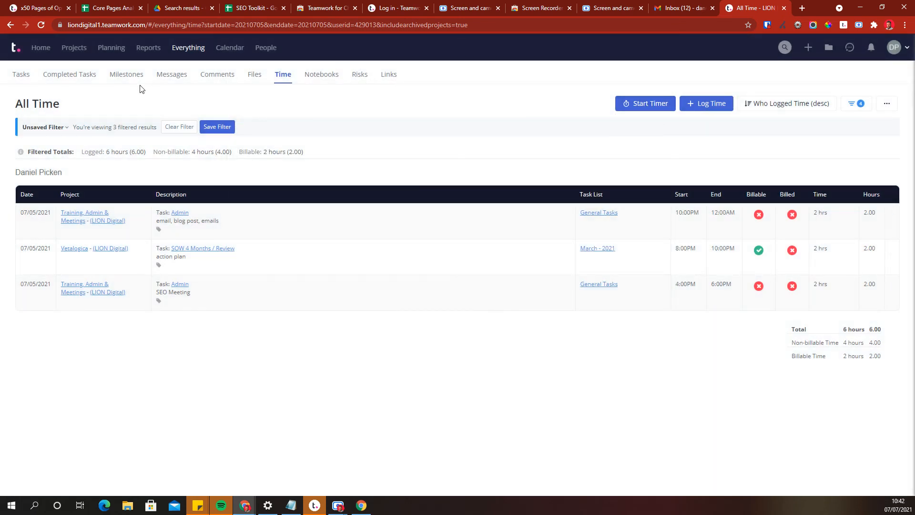
click(637, 108)
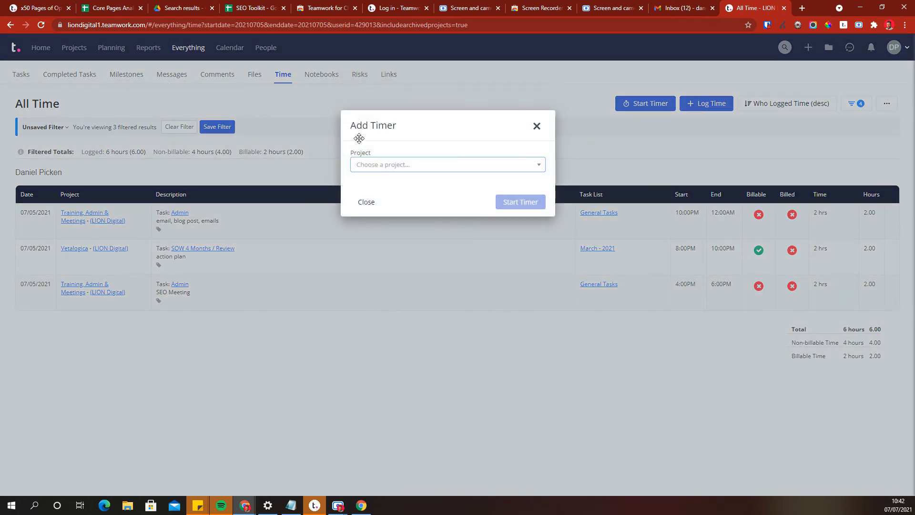
click(439, 163)
click(536, 127)
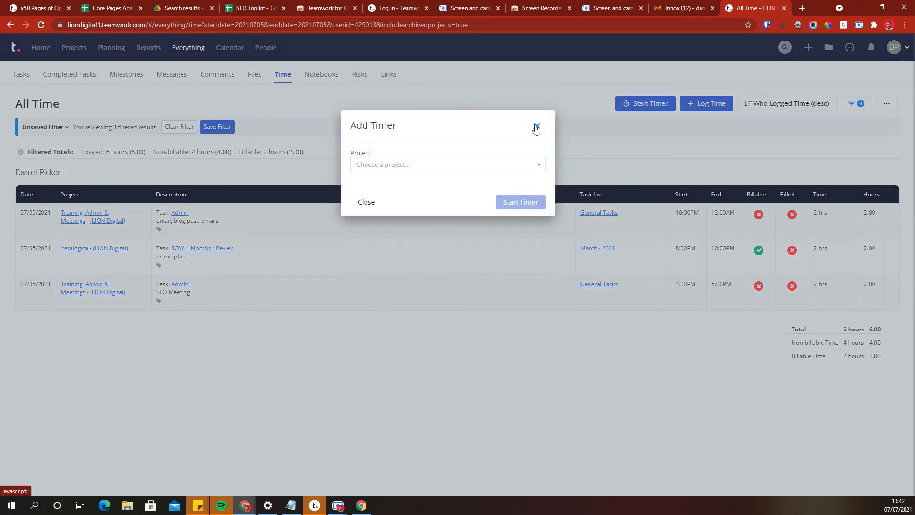
click(536, 127)
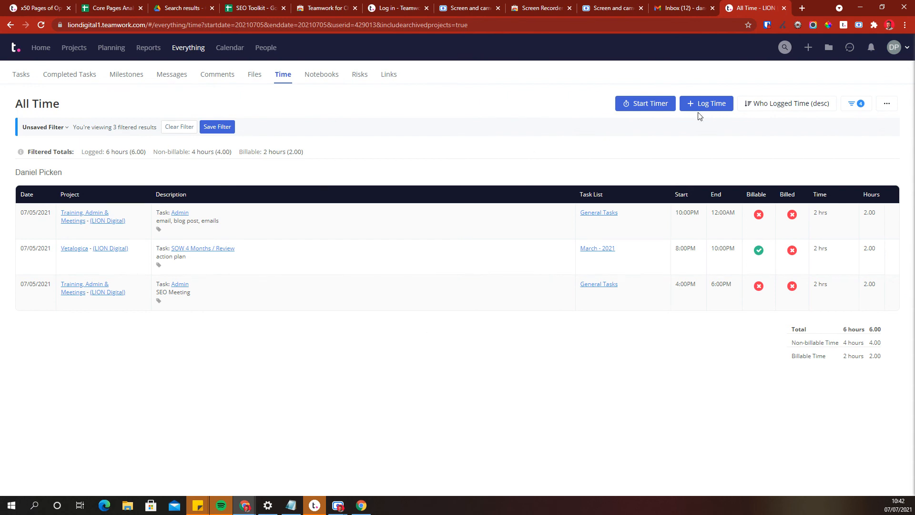
Open your personal time chart for July 2021 and drill into Monday 5 July's logged entries.
click(890, 47)
click(824, 152)
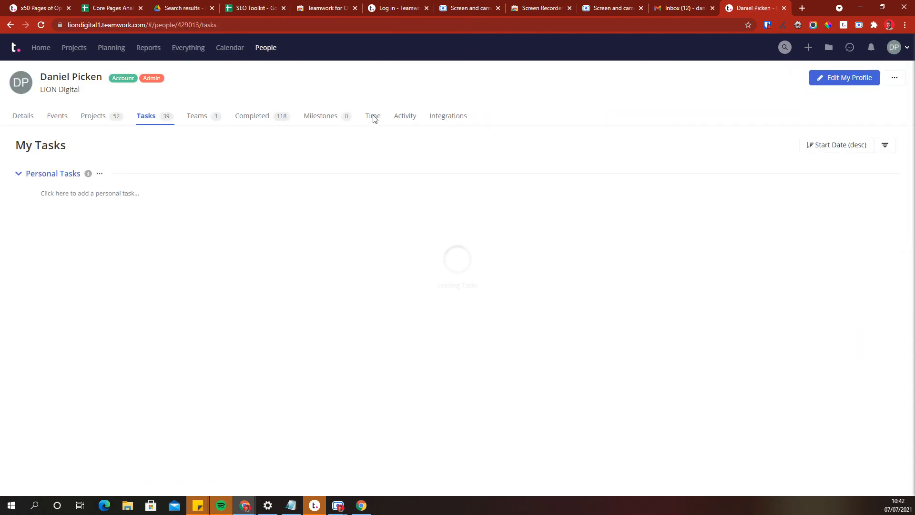
click(374, 117)
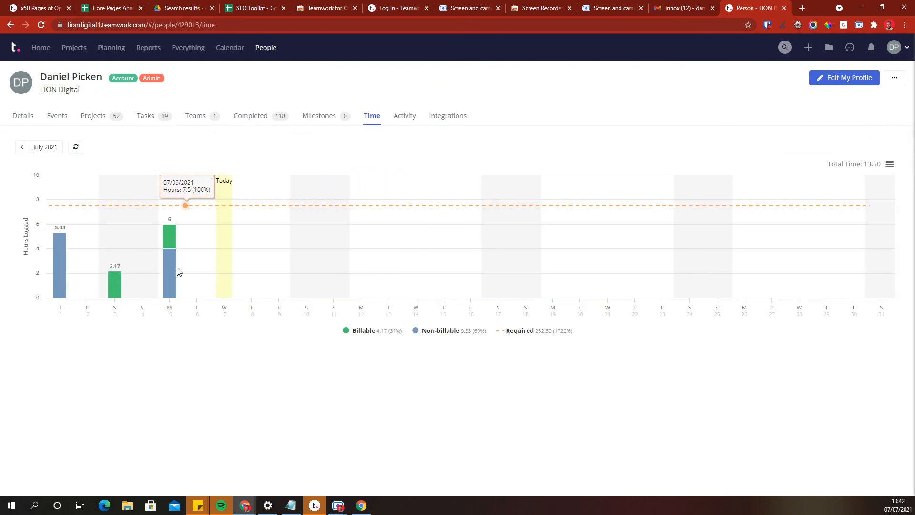
click(173, 269)
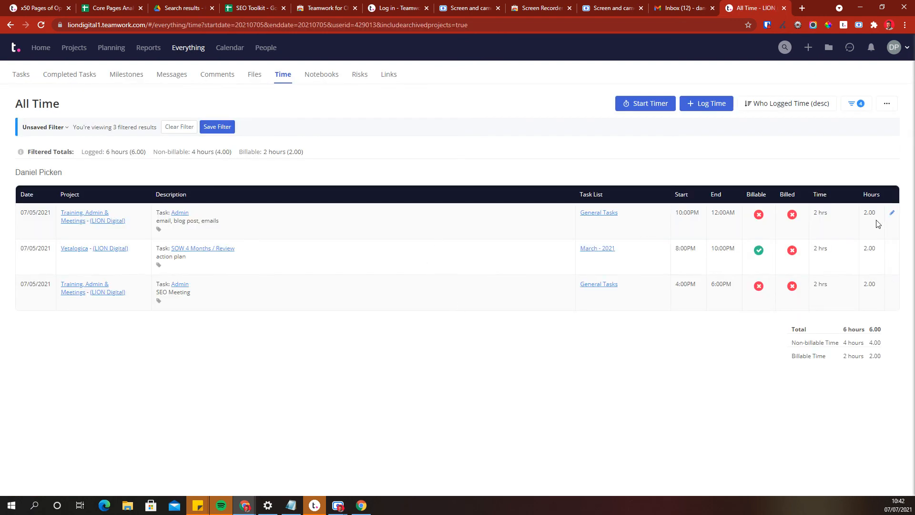
Try marking the 10:00pm Admin entry as billable, then switch it back to non-billable.
click(892, 213)
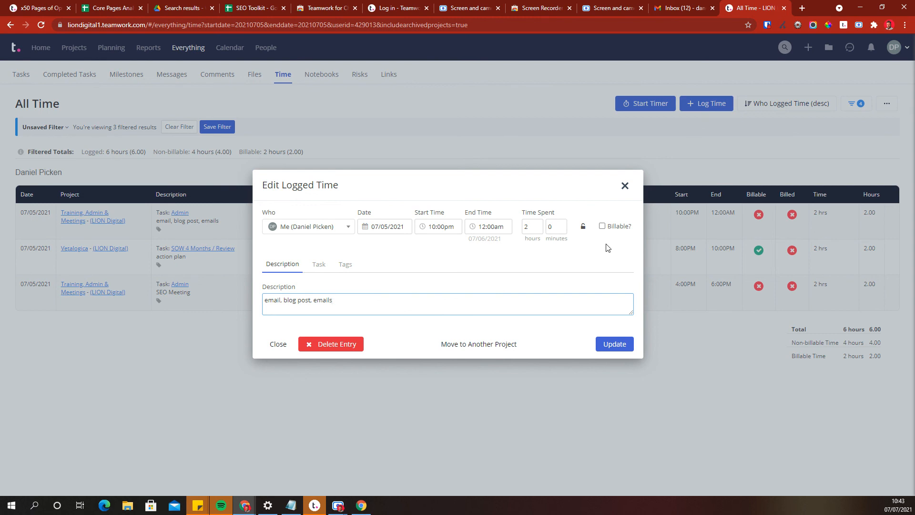
click(605, 231)
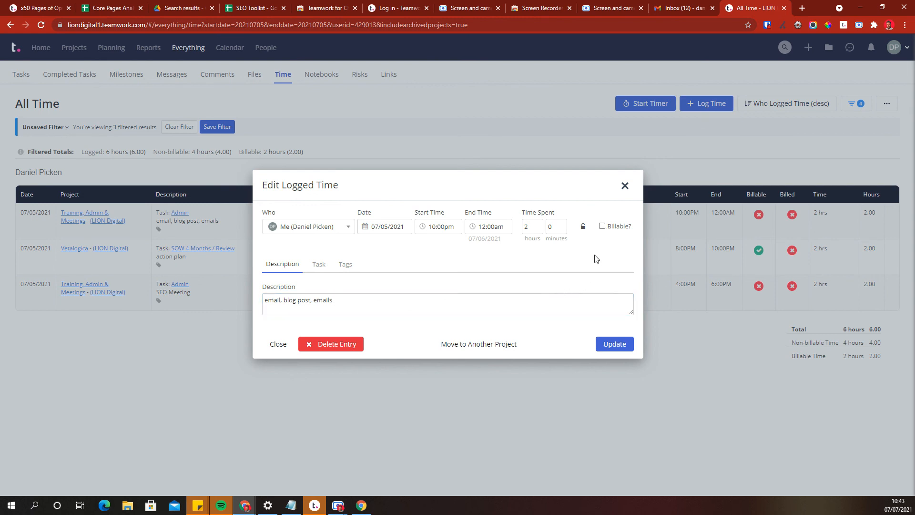
click(603, 226)
click(632, 189)
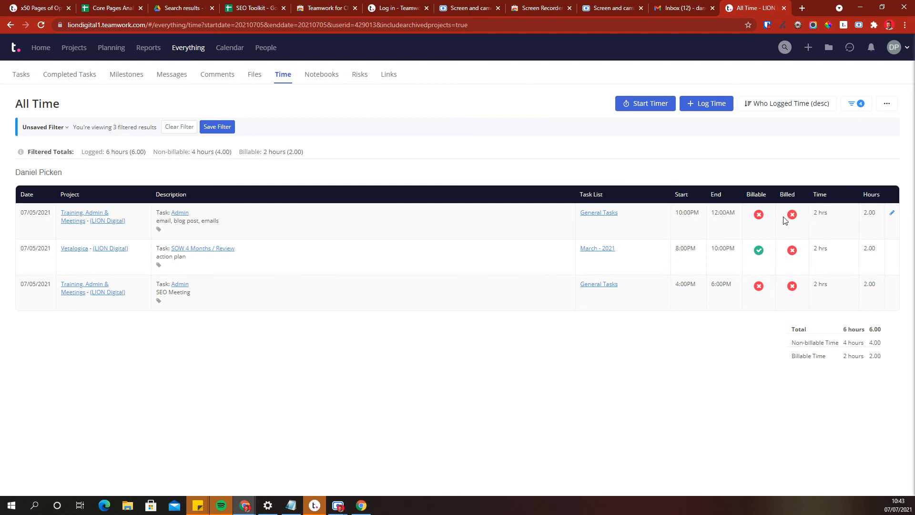
click(759, 214)
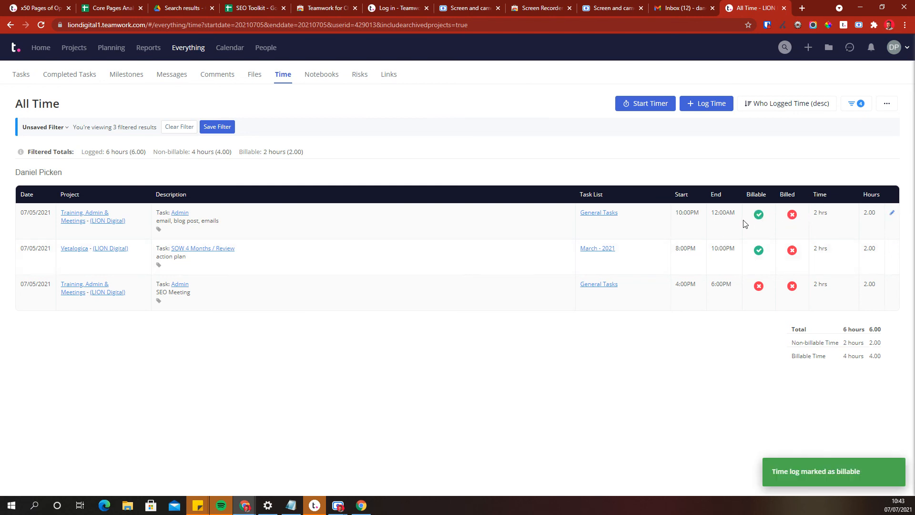
click(759, 215)
Review your personal Time chart again from your profile, then return to the Home dashboard.
click(894, 47)
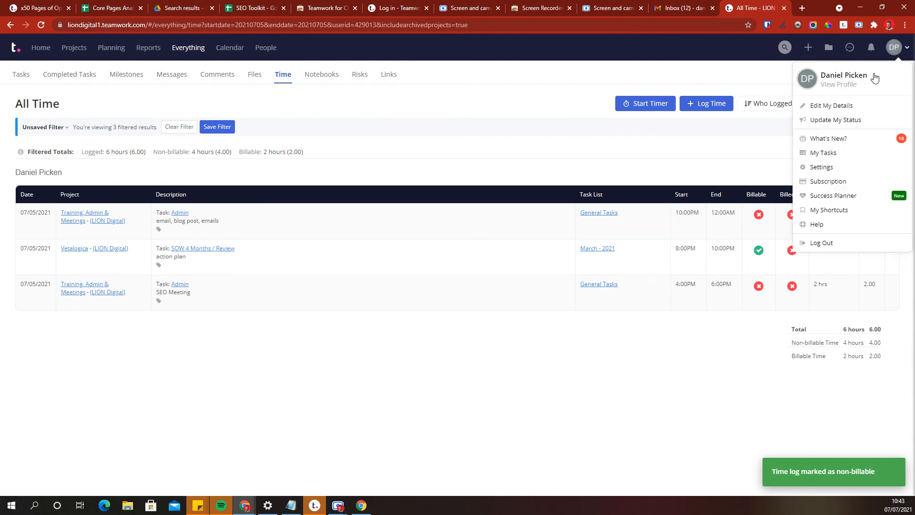
click(835, 154)
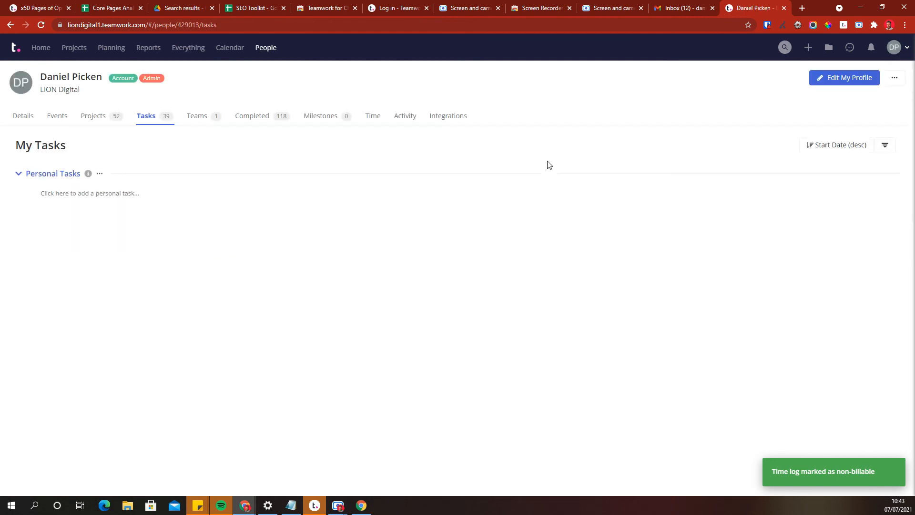
click(377, 117)
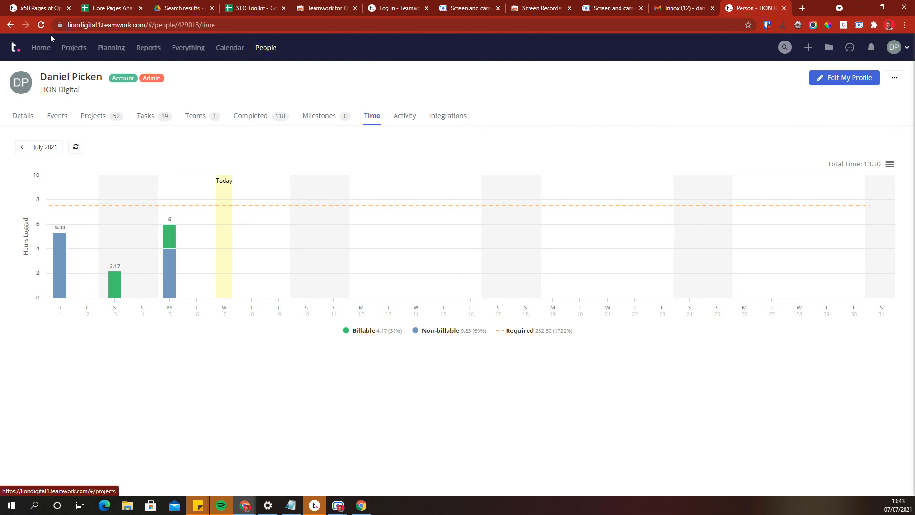
click(40, 49)
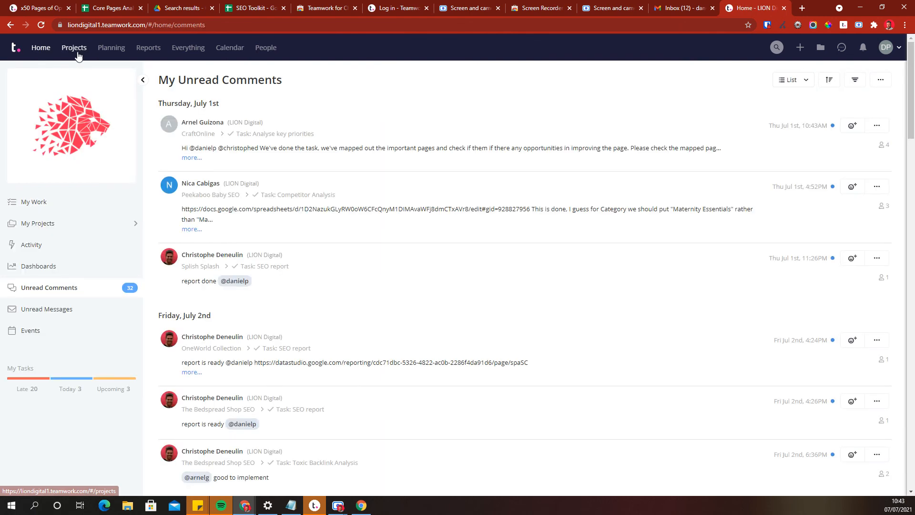